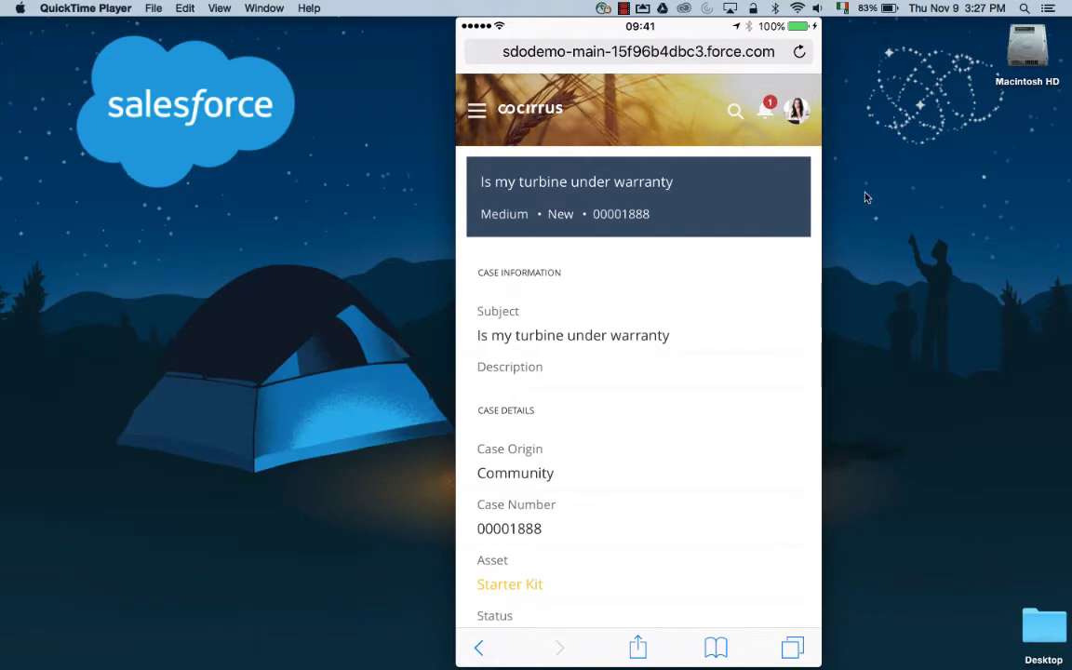
Stop the QuickTime recording of the phone once case 00001888 has been submitted
click(622, 8)
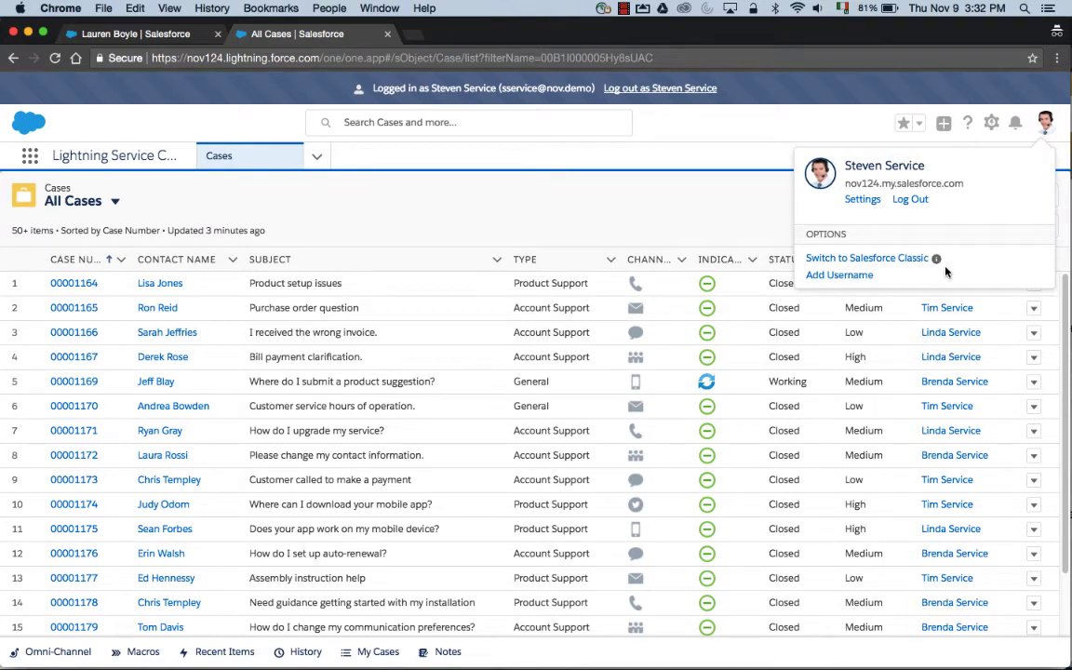
Open and dismiss the agent's profile menu, leaving the All Cases list in view
click(675, 161)
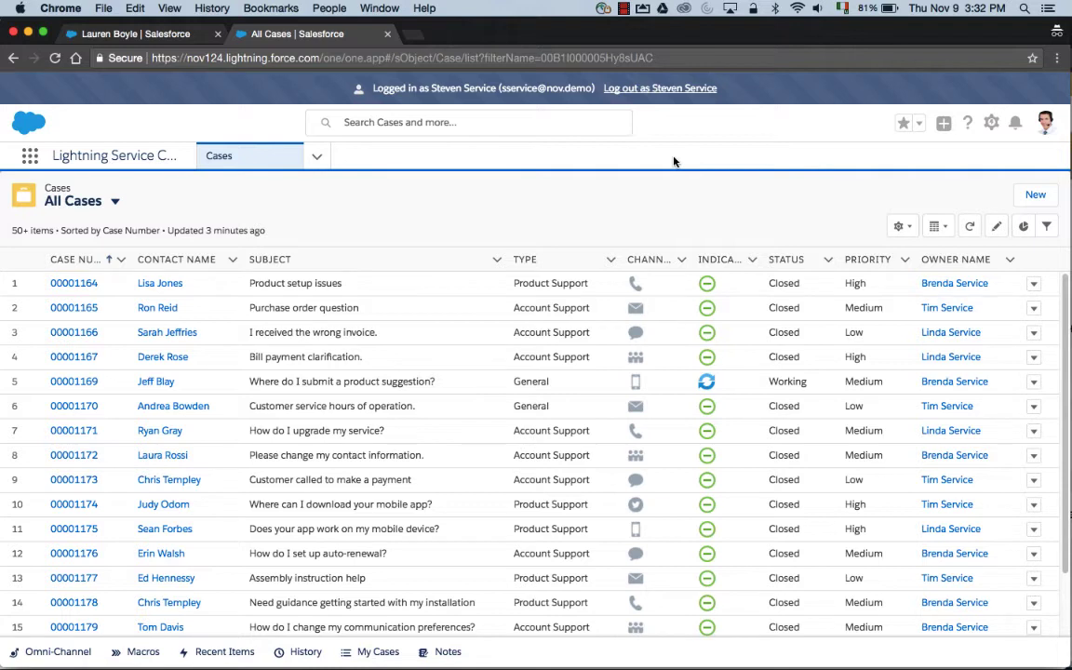
click(1046, 122)
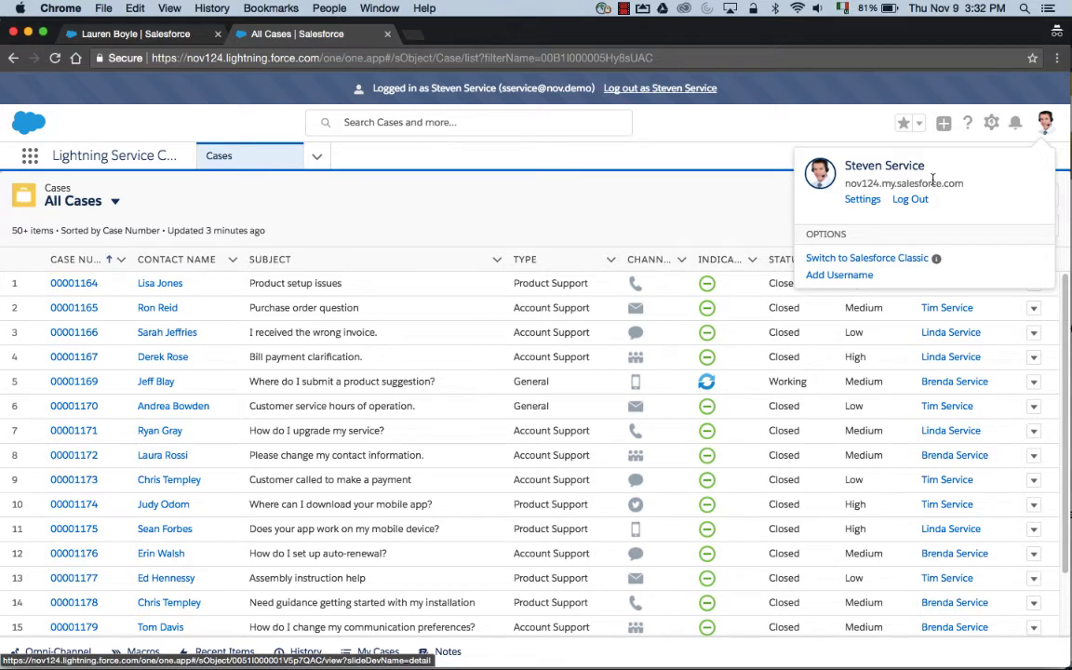
click(728, 212)
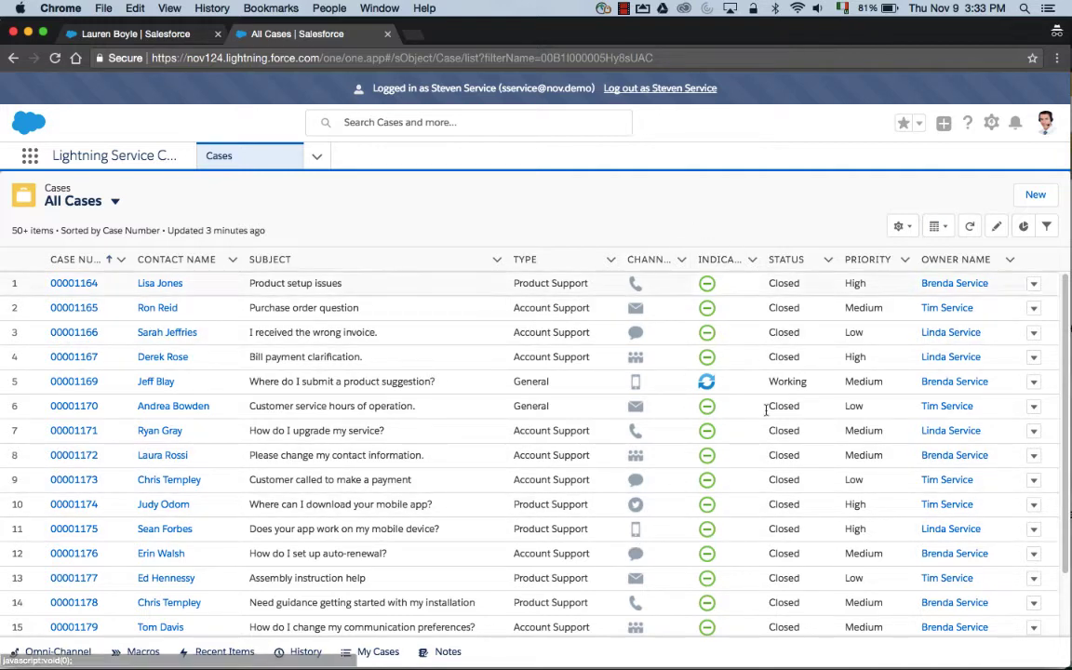
View All Cases as Kanban, browse Account, Social and Technical Service boards, then move 00001199 to Response Received
click(939, 227)
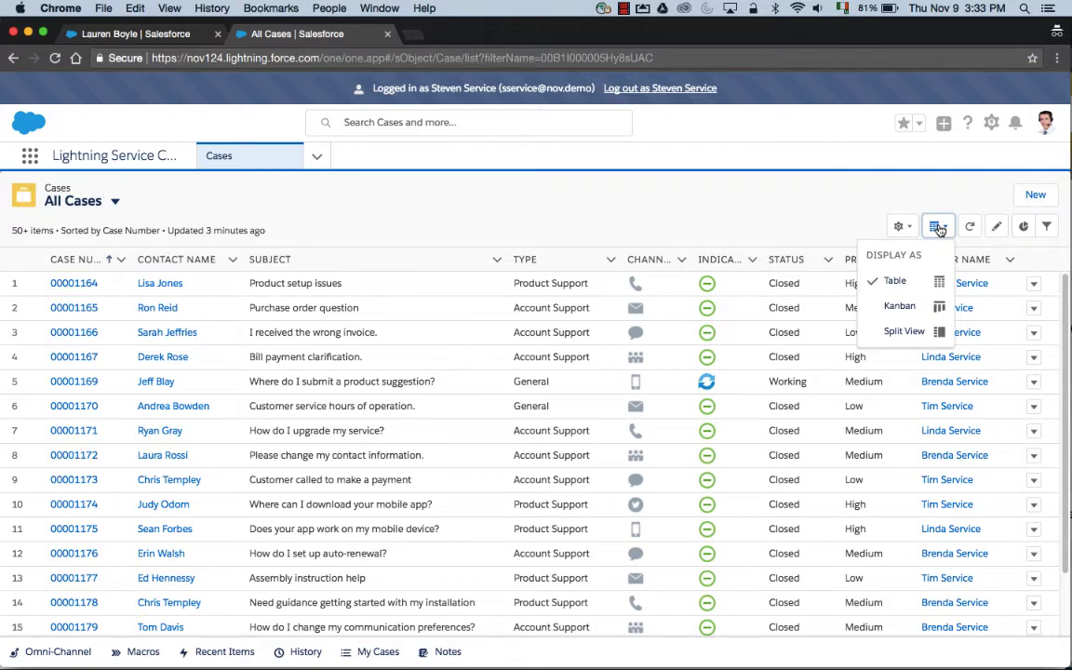
click(899, 306)
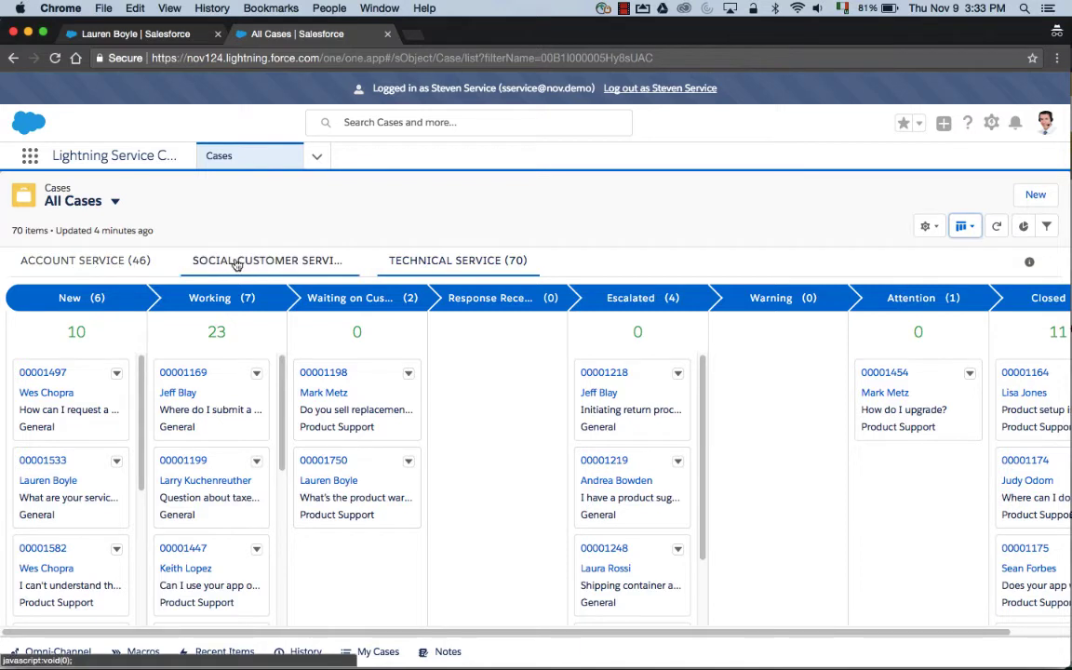
click(94, 262)
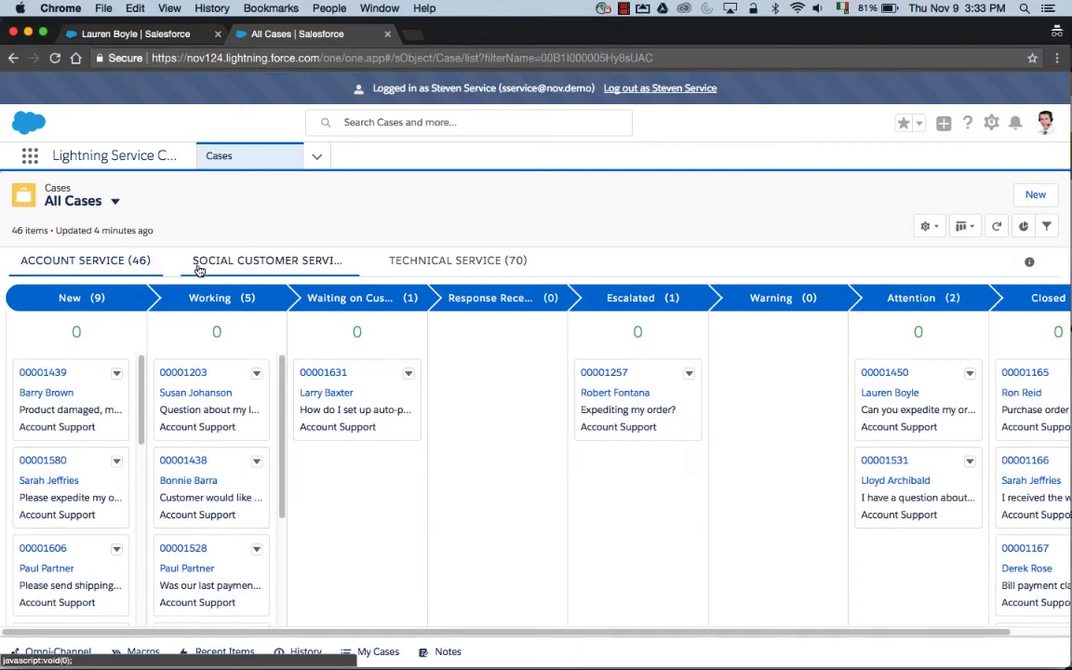
click(247, 270)
click(422, 274)
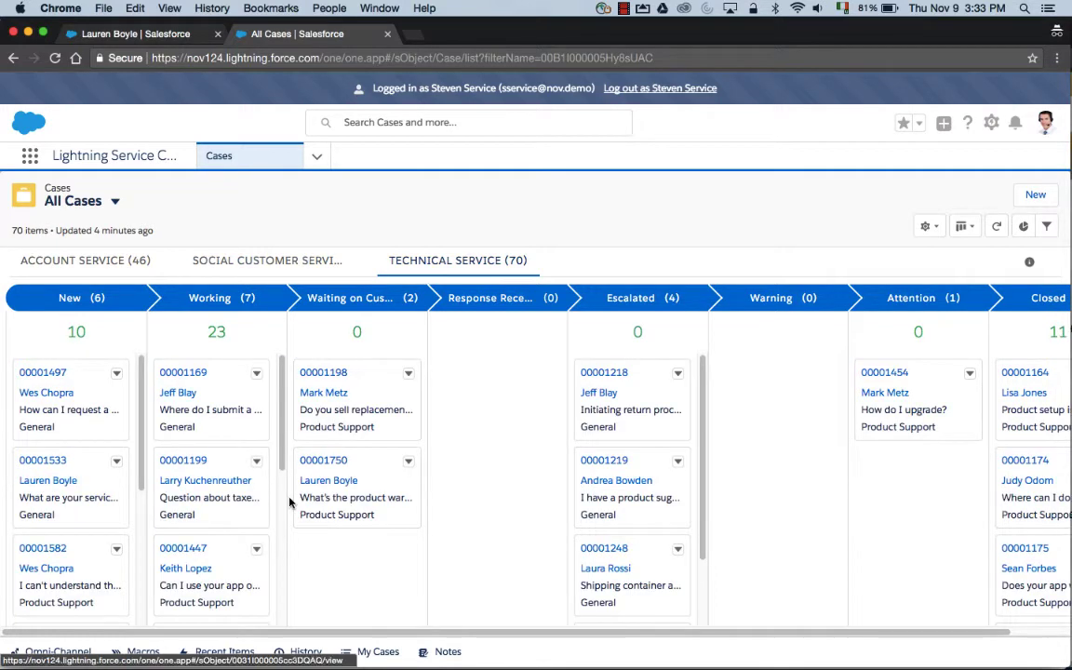
click(256, 463)
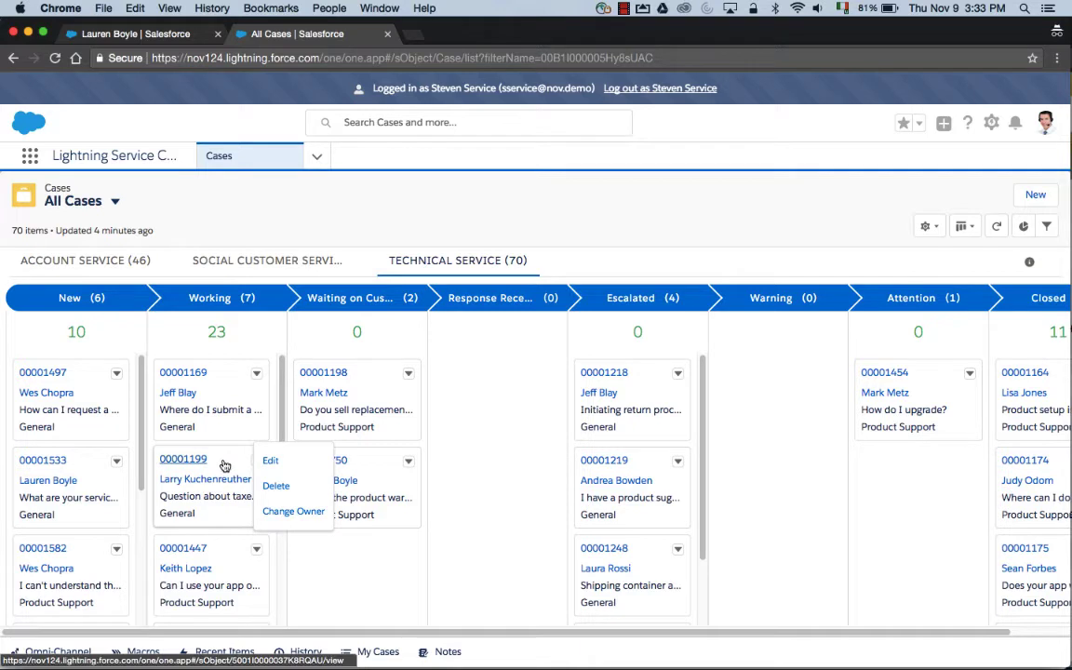
drag(225, 465, 443, 443)
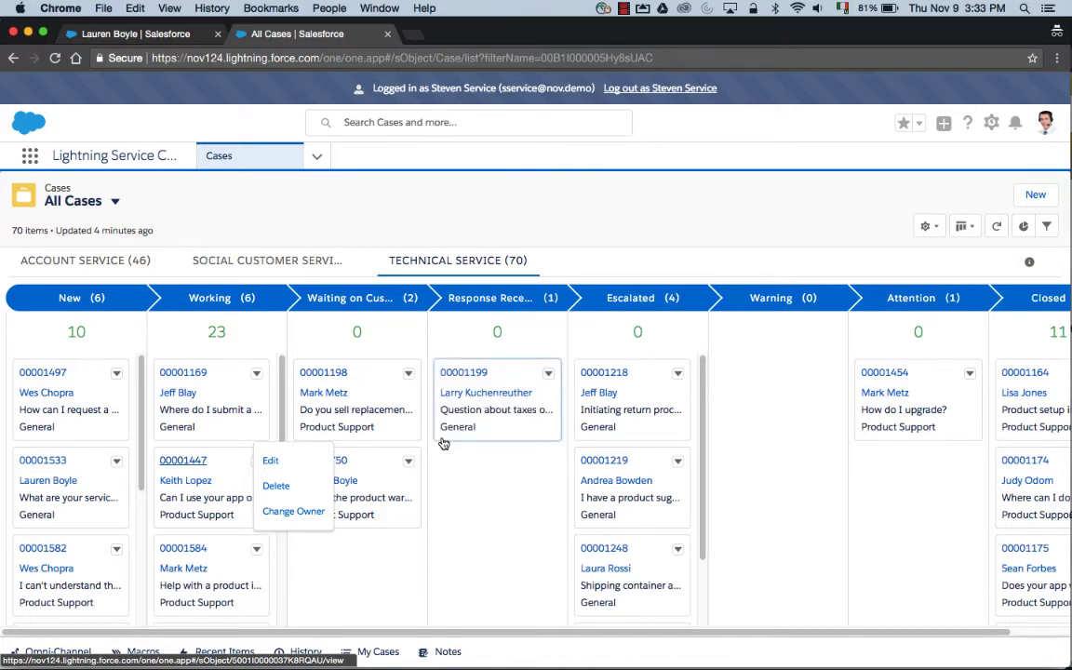
Set Omni-Channel presence to Cases - Available and check the queued 'Is my turbine under warranty' request
click(43, 653)
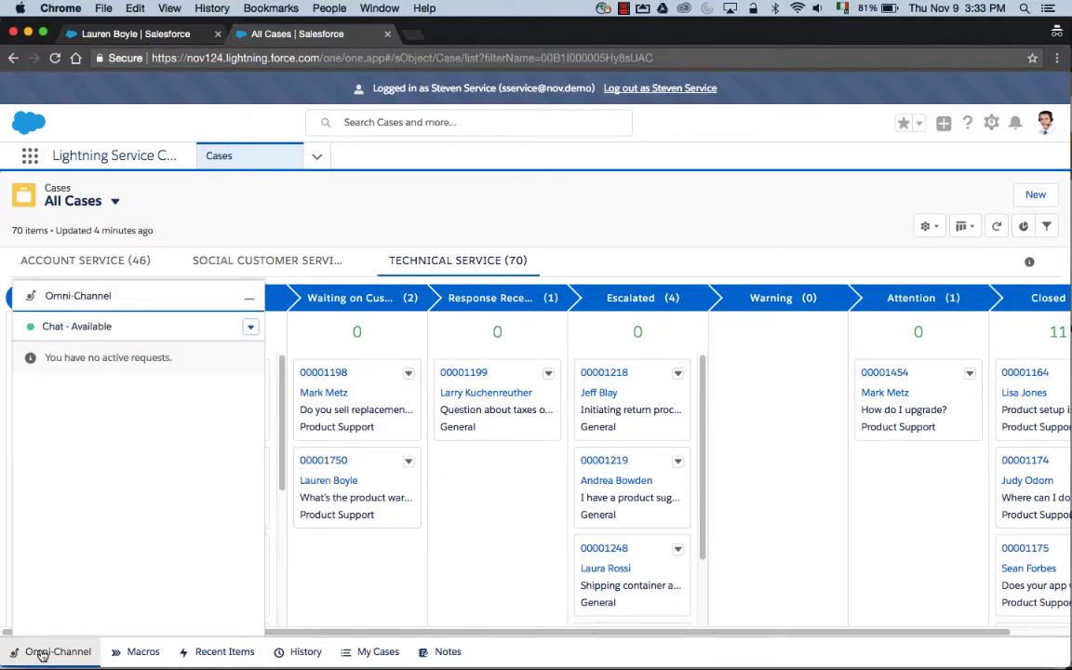
click(250, 327)
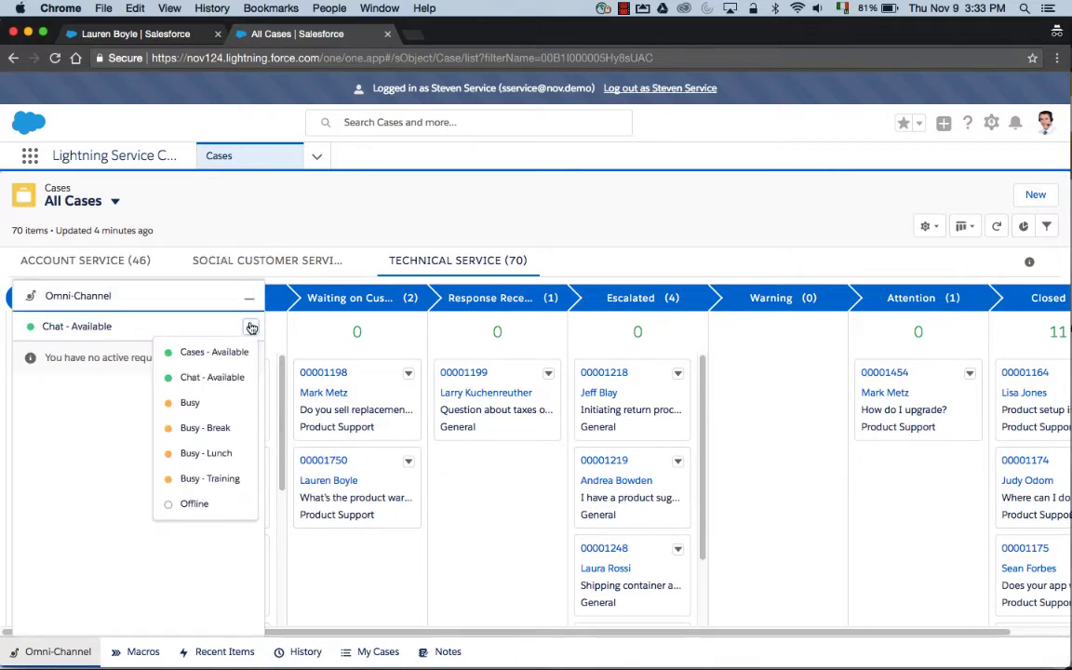
click(227, 353)
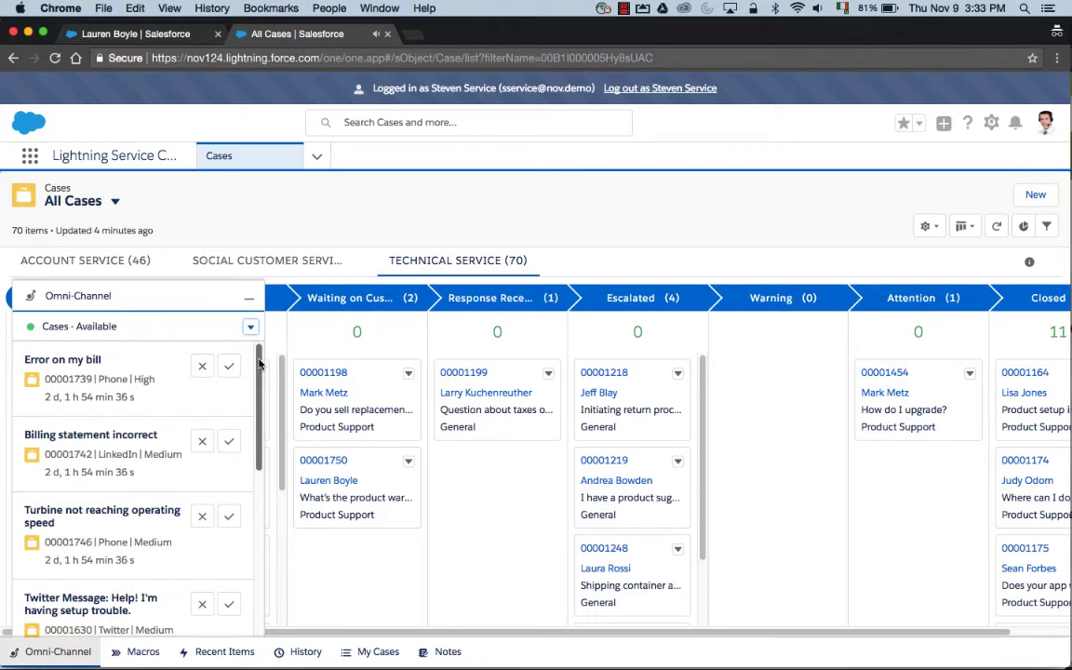
scroll(260, 365, down, 8)
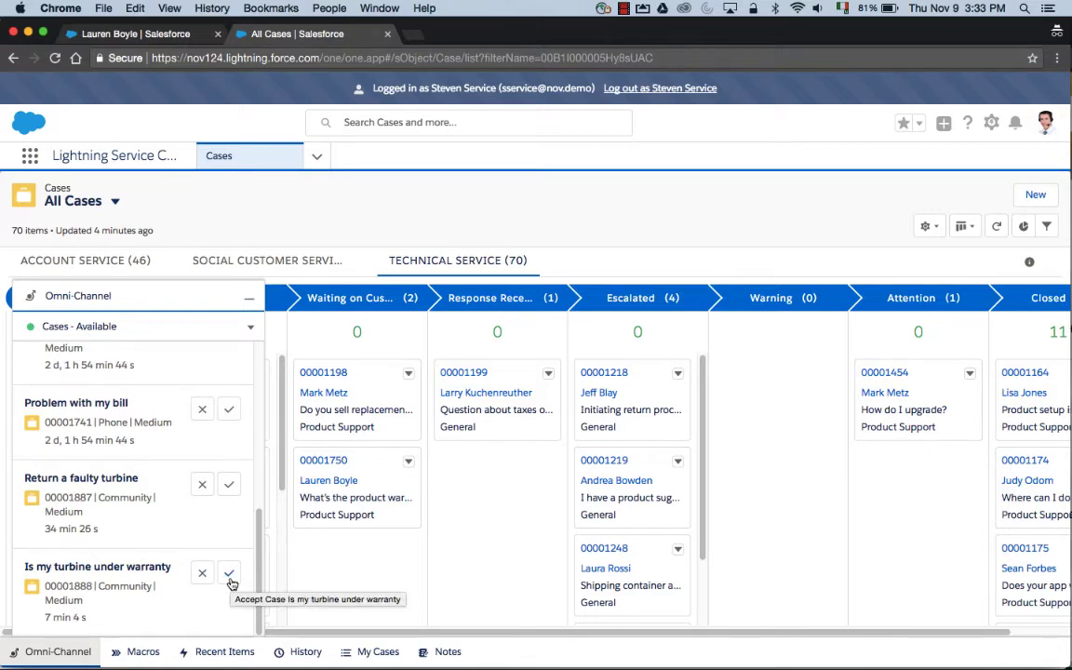
Accept the 'Is my turbine under warranty' case 00001888 and review its First Response milestone countdown
click(230, 577)
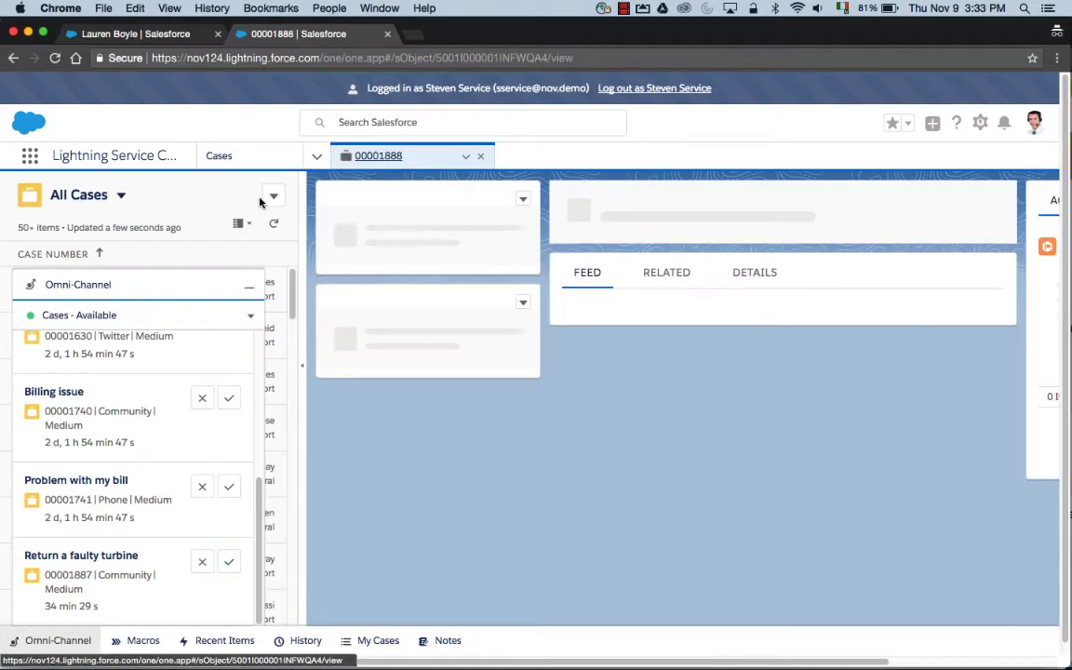
click(249, 289)
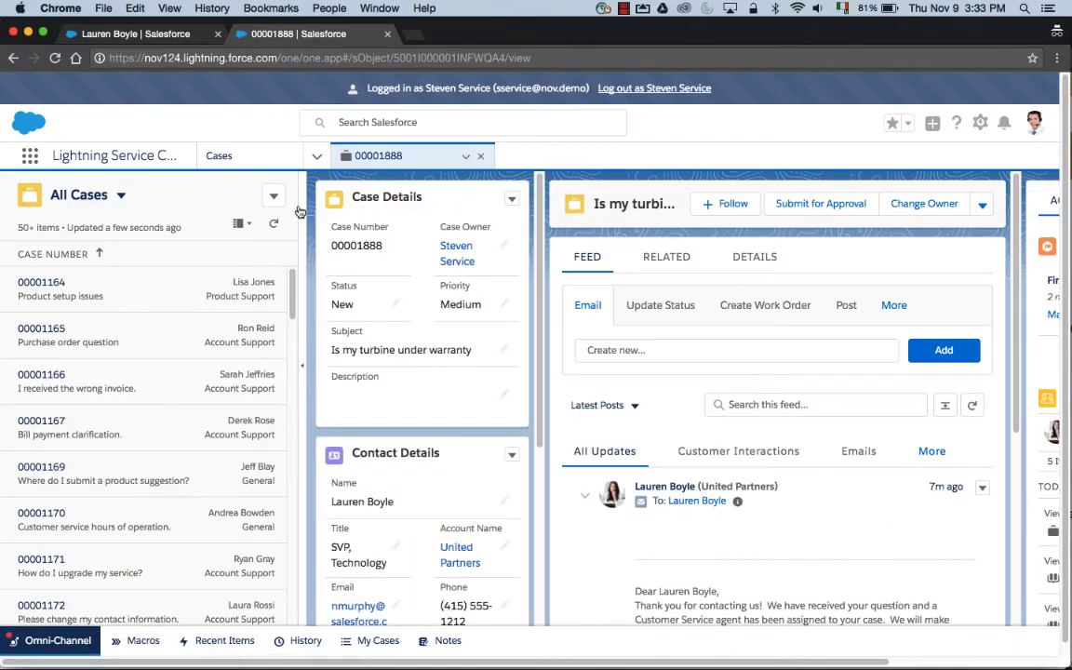
click(302, 365)
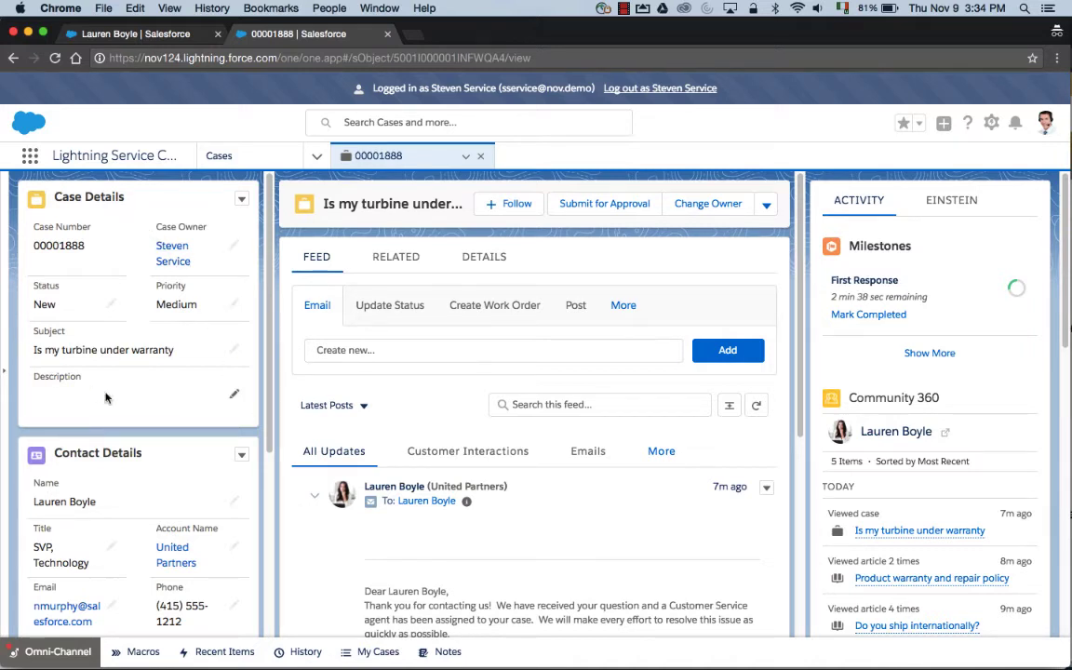
scroll(135, 400, down, 2)
scroll(141, 420, down, 3)
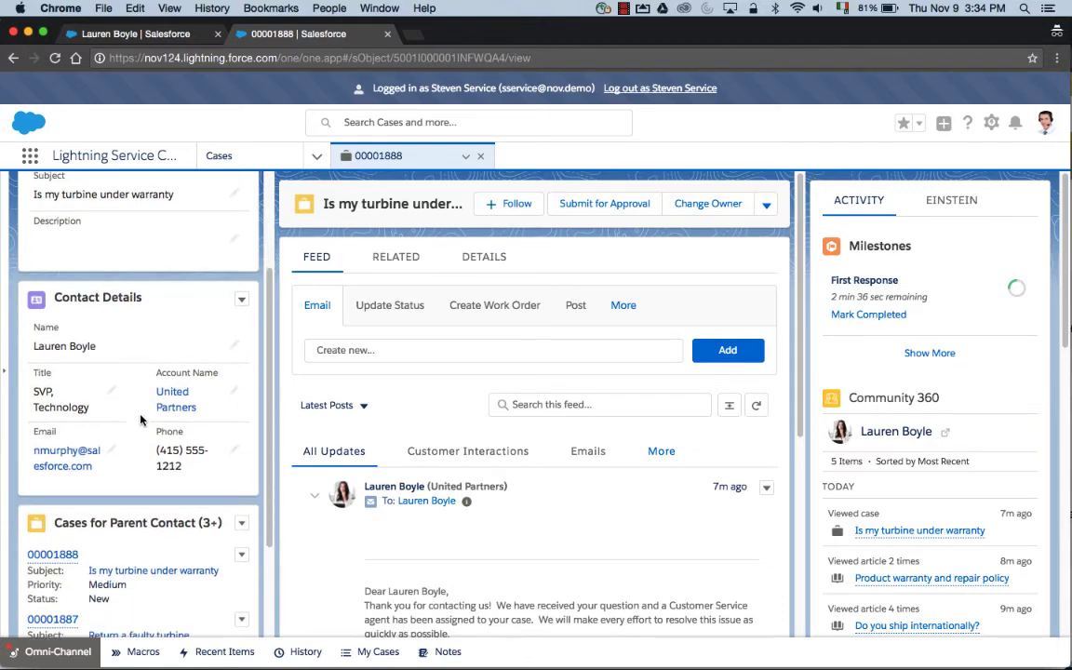
scroll(141, 420, down, 4)
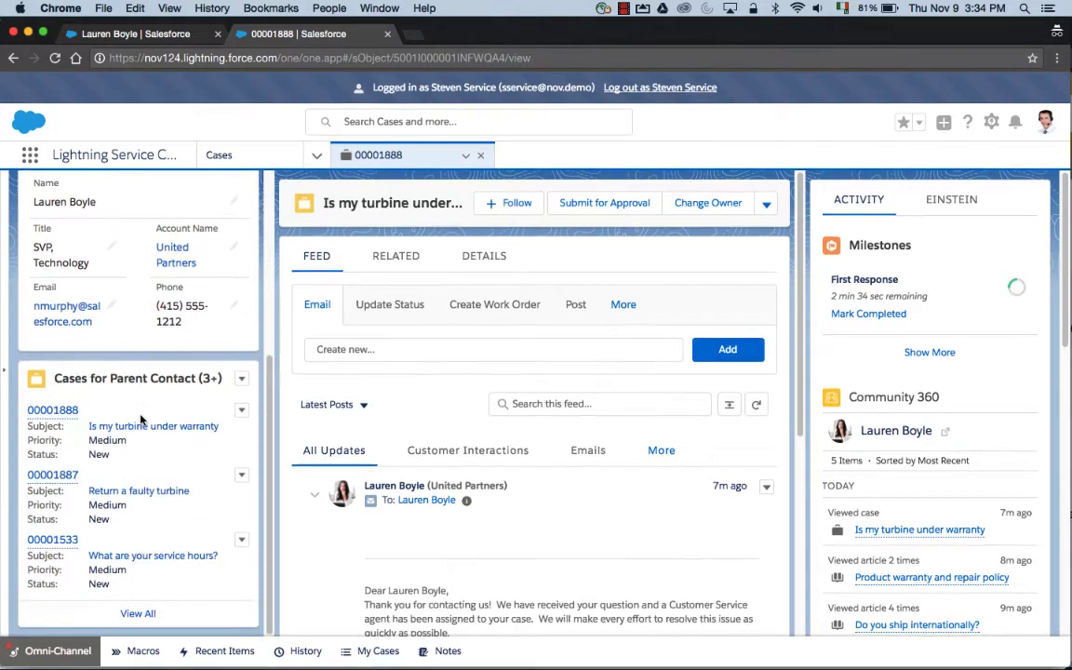
scroll(179, 456, up, 8)
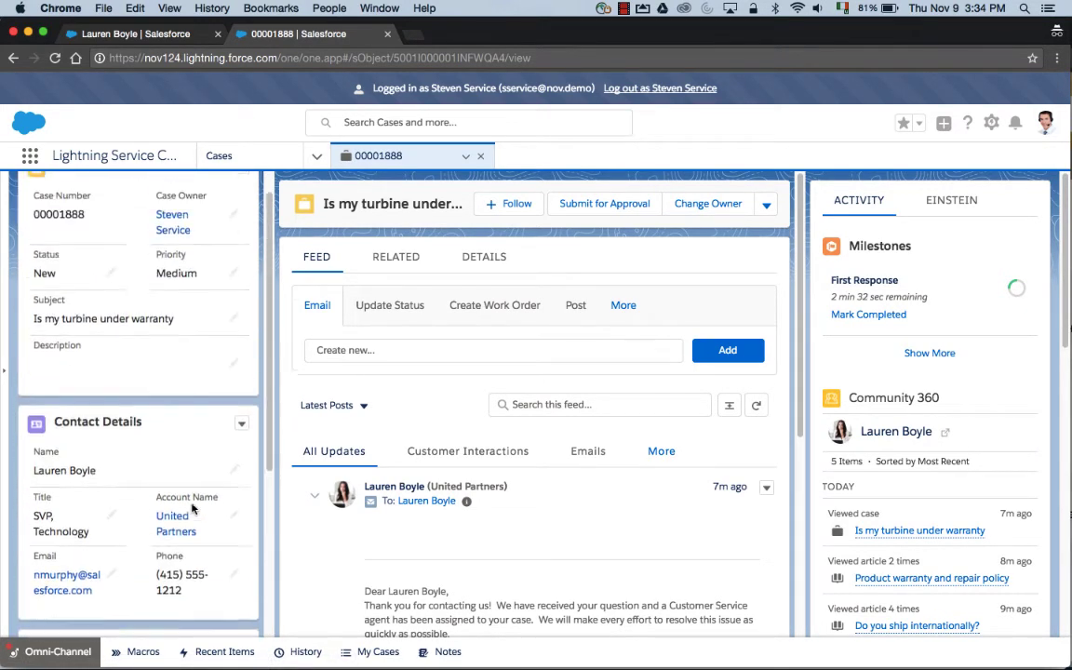
scroll(369, 456, down, 4)
scroll(368, 491, down, 4)
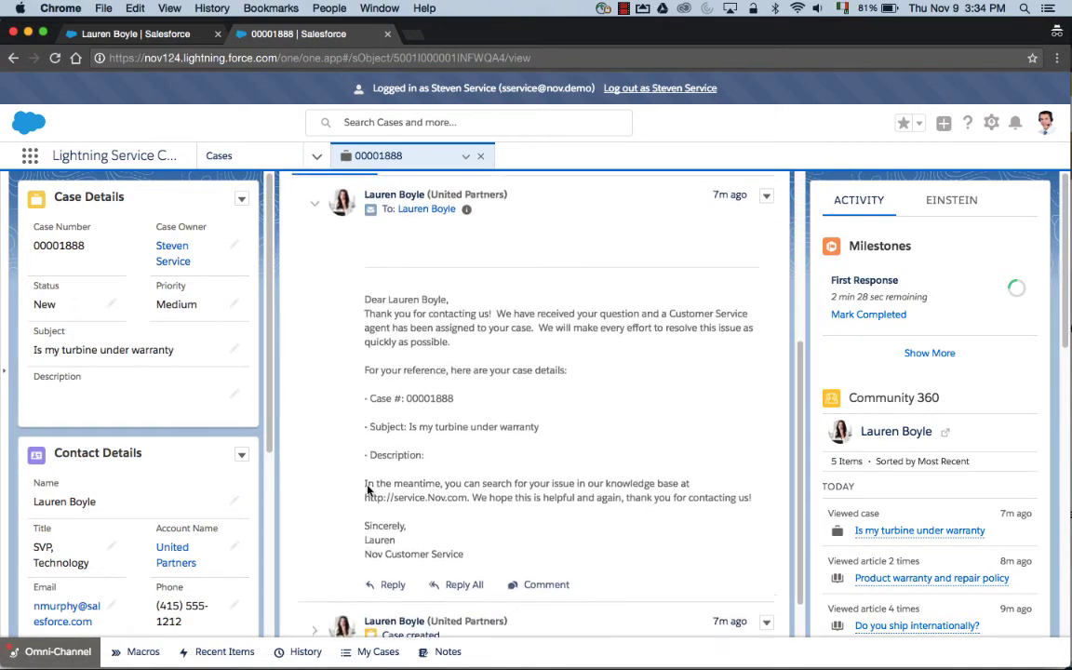
scroll(368, 486, up, 8)
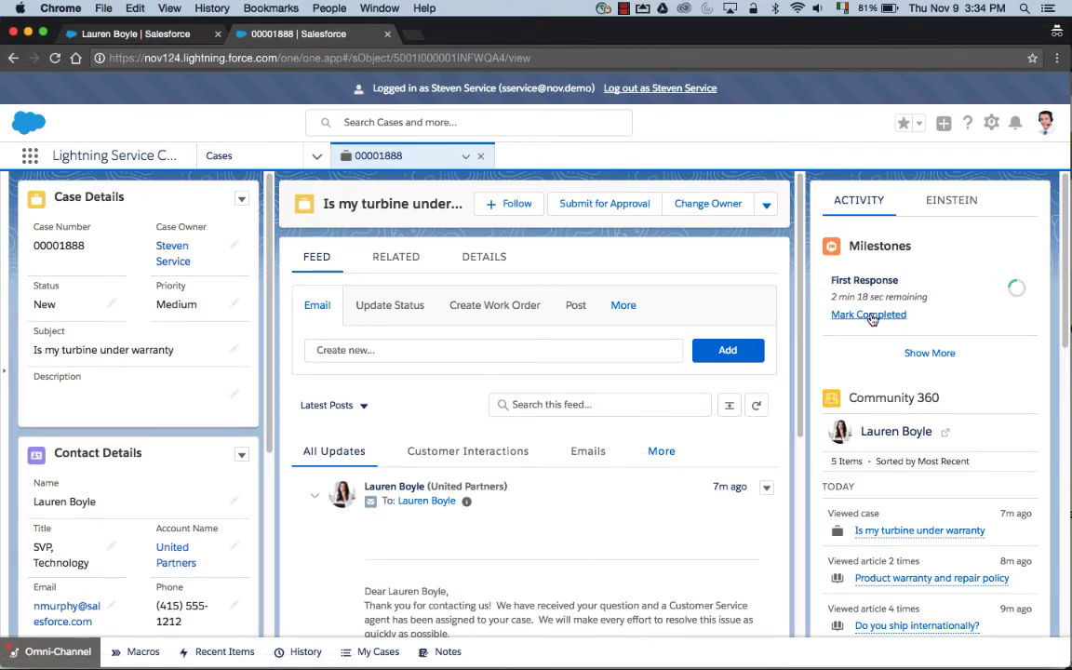
Complete the First Response milestone on case 00001888 and bring up its 4 suggested Knowledge articles
click(870, 316)
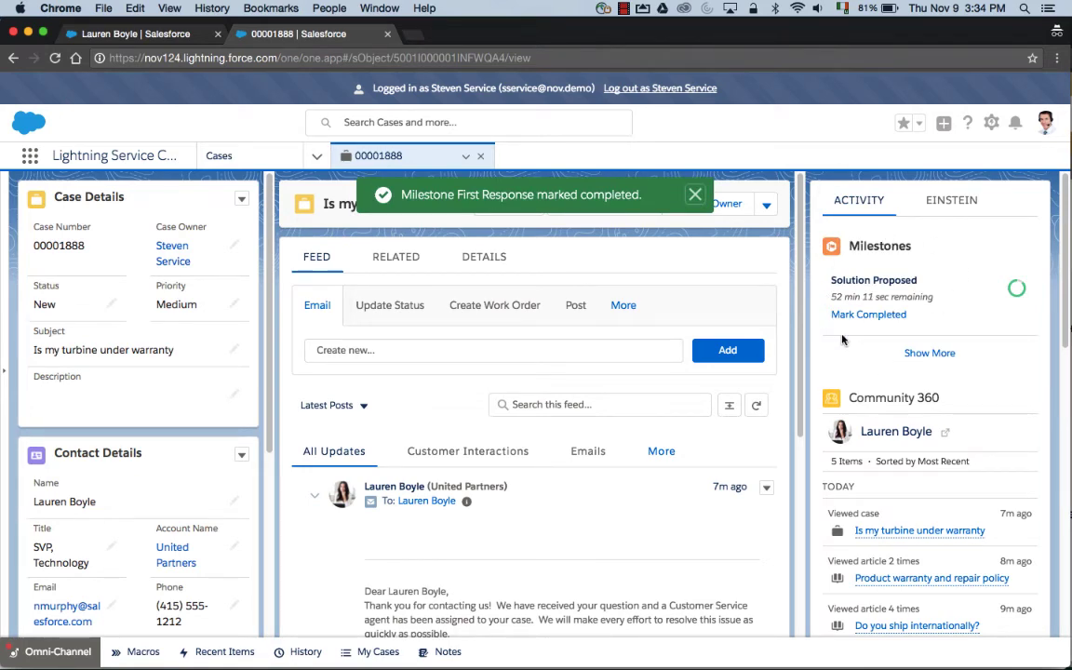
scroll(842, 340, down, 3)
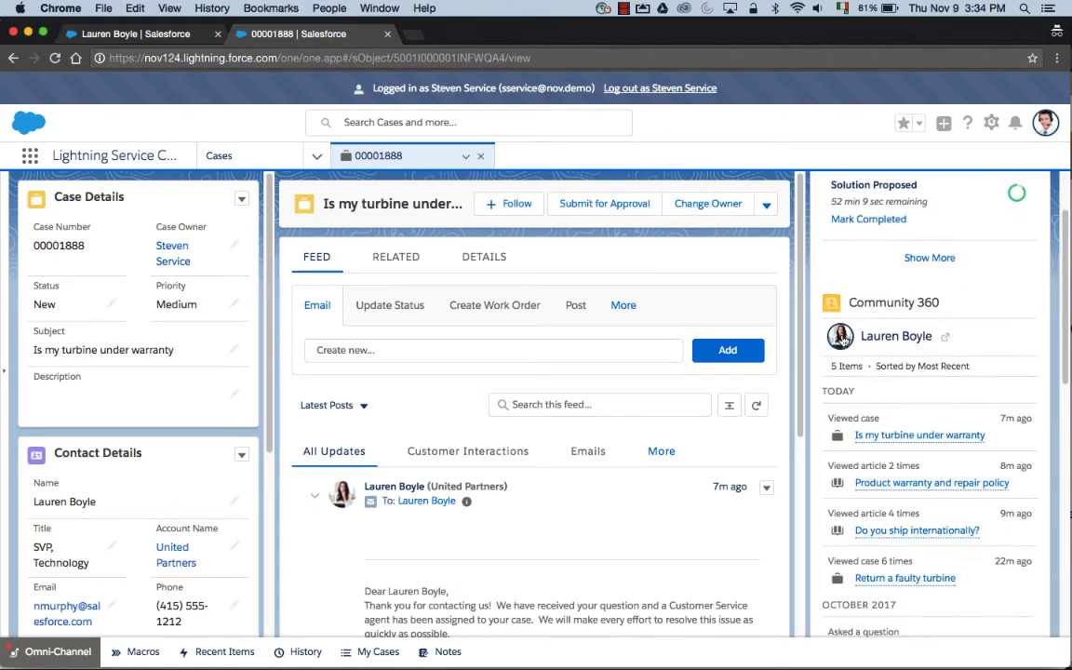
scroll(843, 339, down, 2)
scroll(843, 337, down, 1)
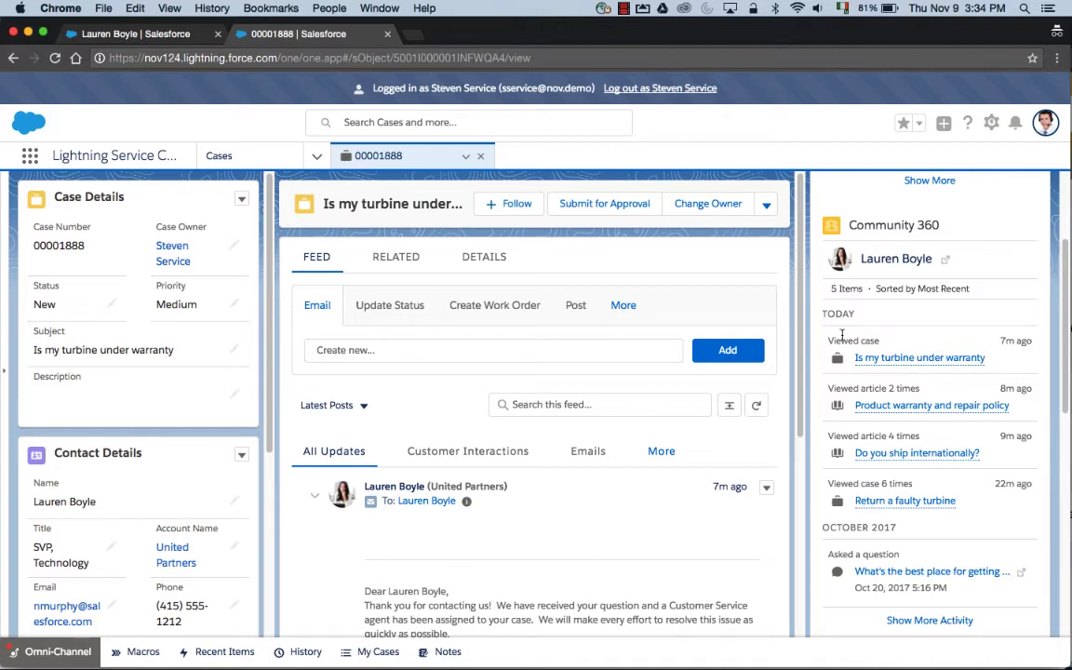
scroll(842, 337, down, 5)
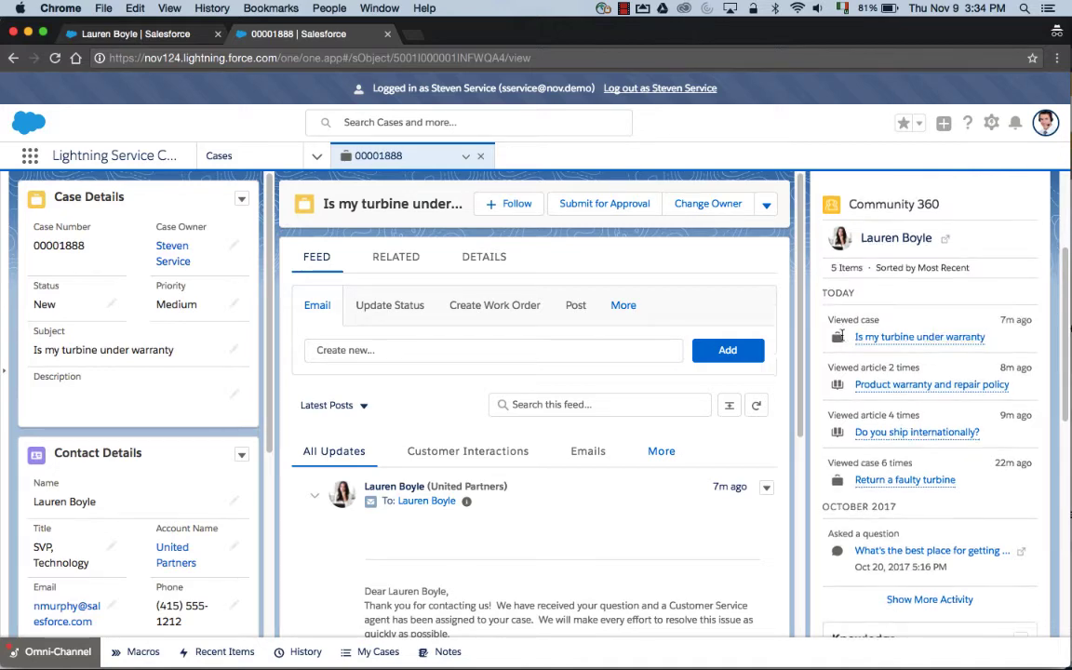
Preview the 'Product warranty and repair policy' article and select its first three repair FAQs
scroll(843, 340, down, 2)
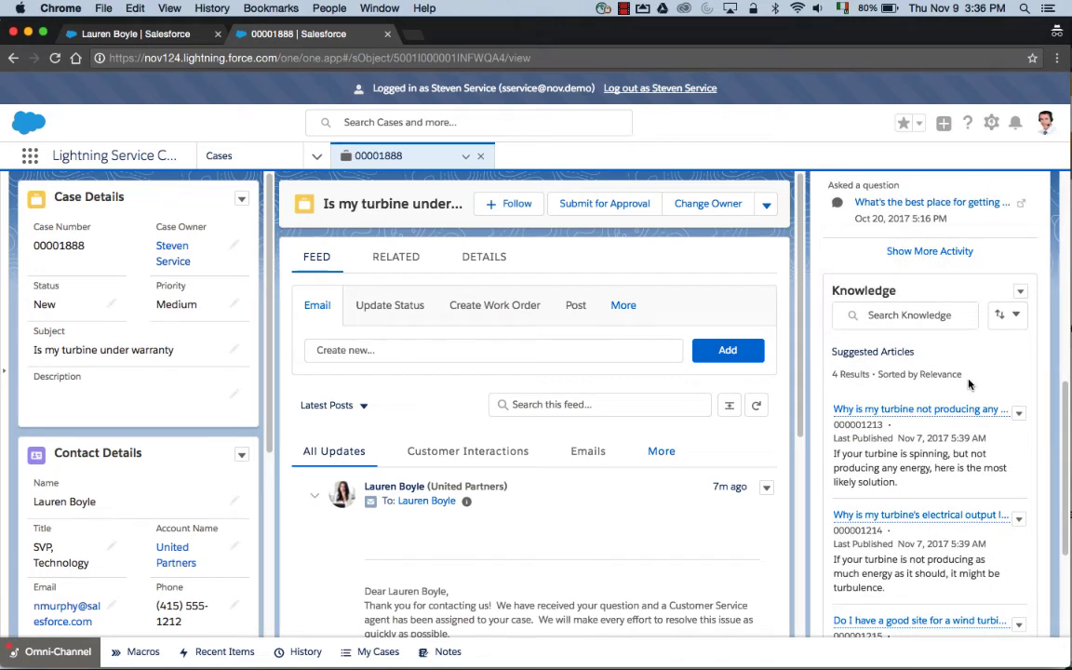
scroll(968, 383, down, 2)
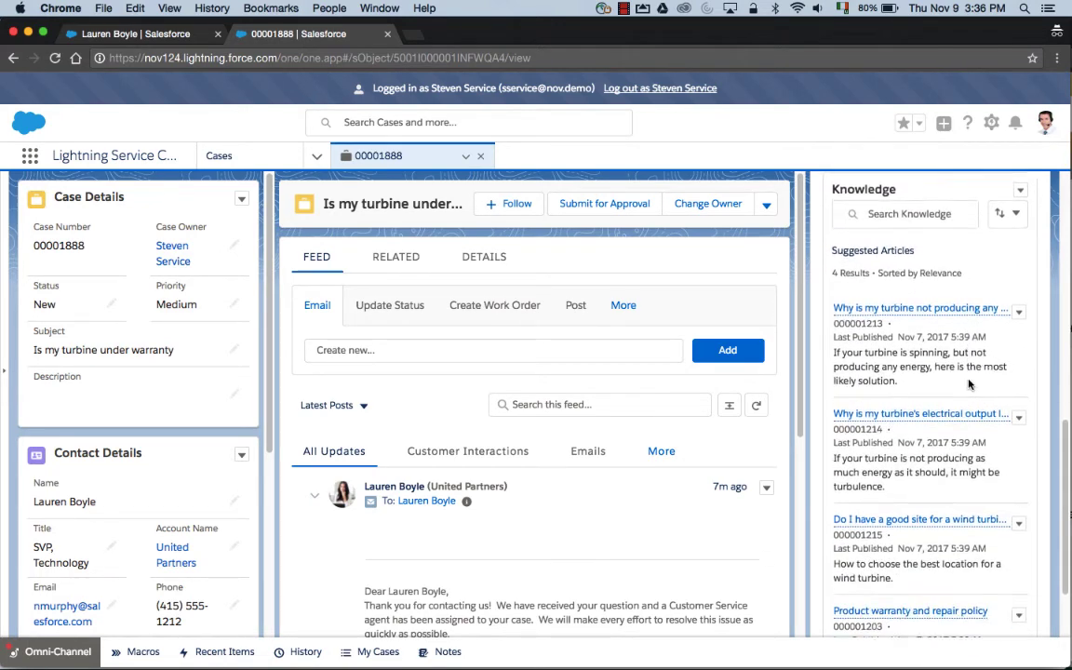
scroll(969, 383, down, 2)
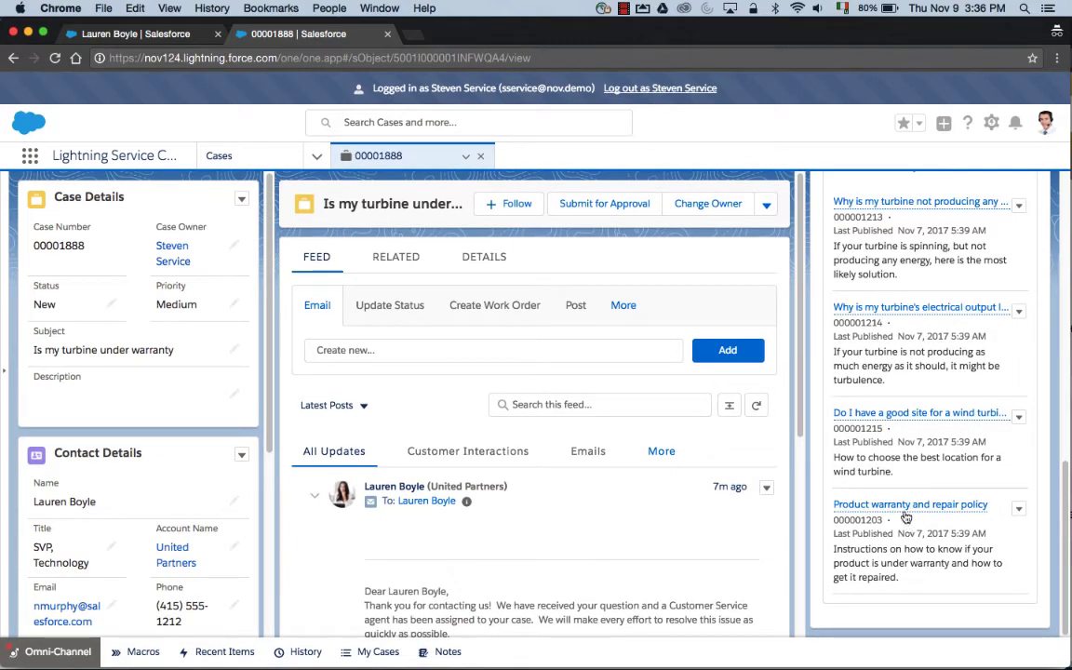
mouse_move(843, 505)
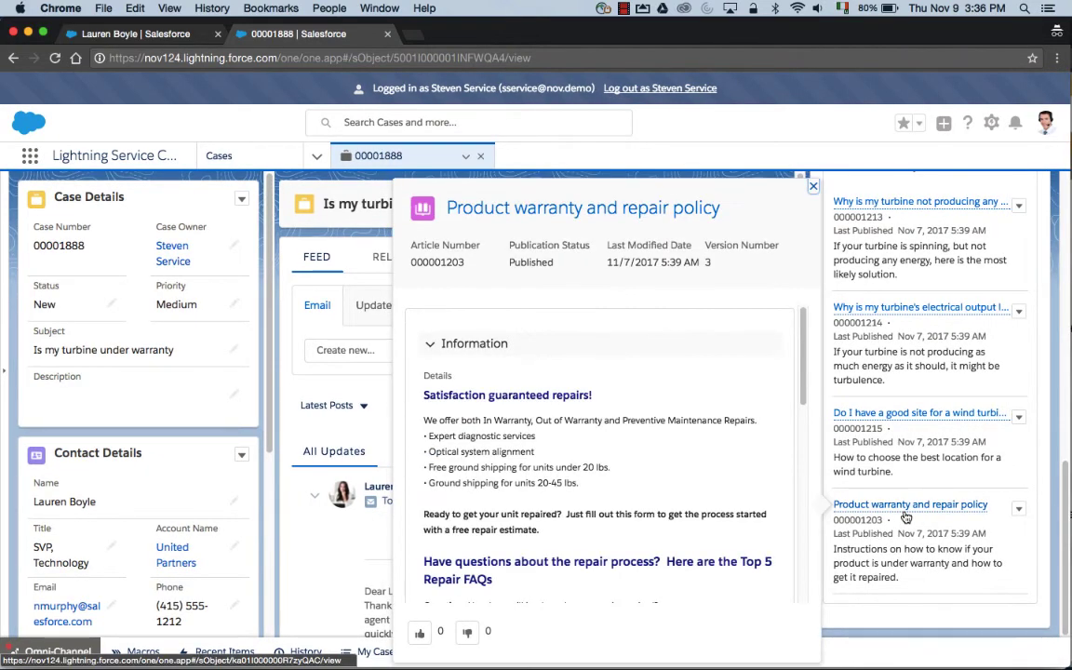
scroll(804, 414, down, 2)
drag(805, 413, 797, 463)
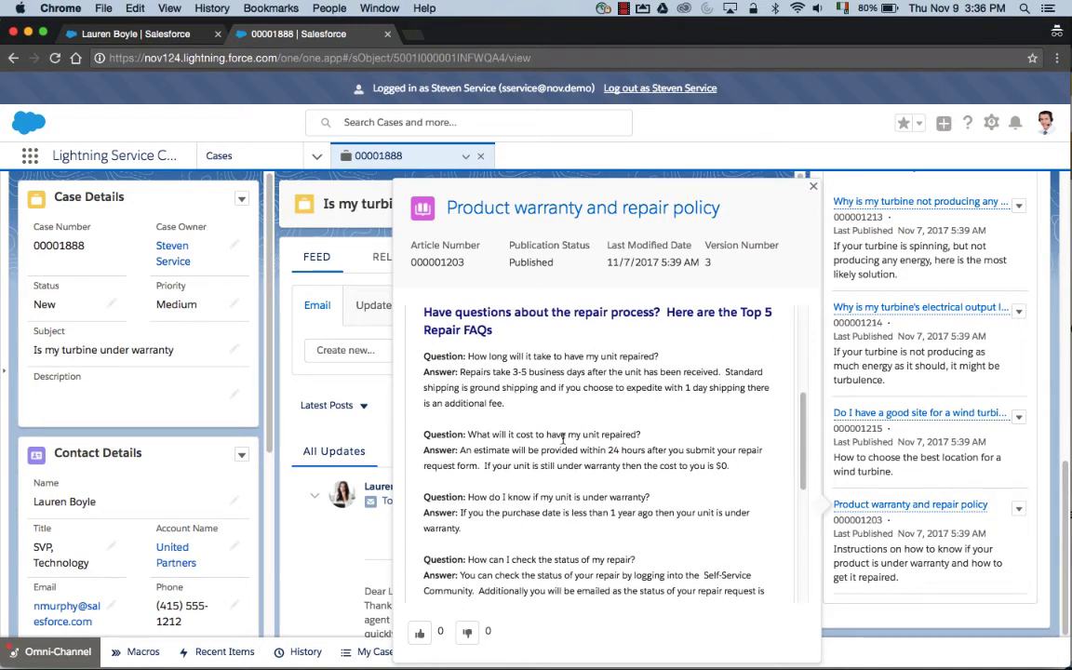
drag(425, 354, 566, 535)
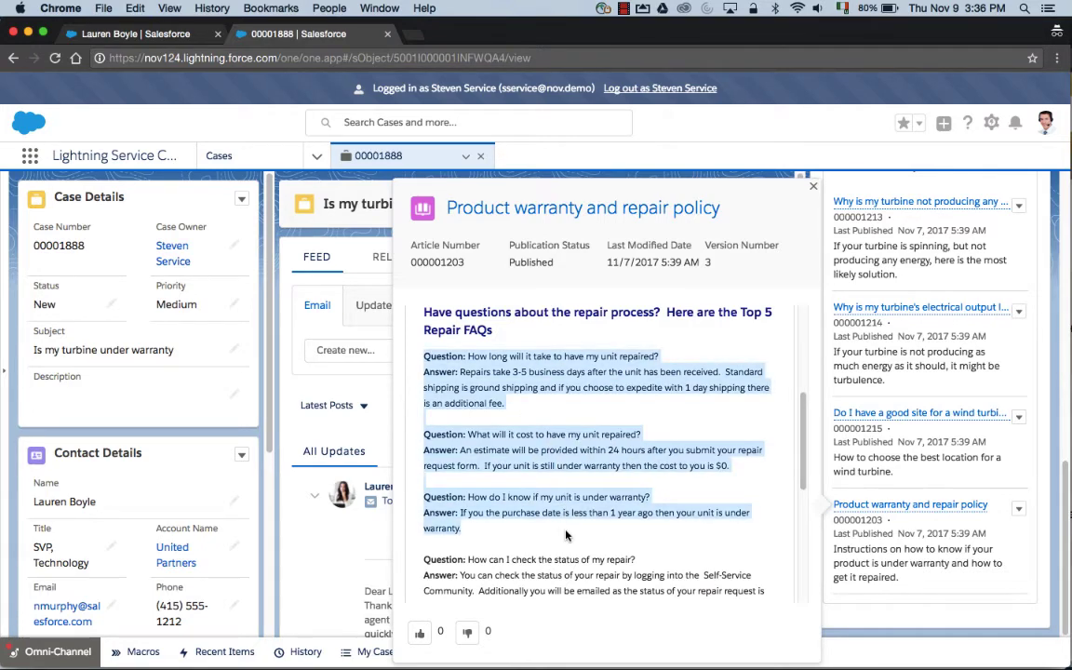
Paste the three repair FAQ answers into an email reply to the customer and send it
click(387, 403)
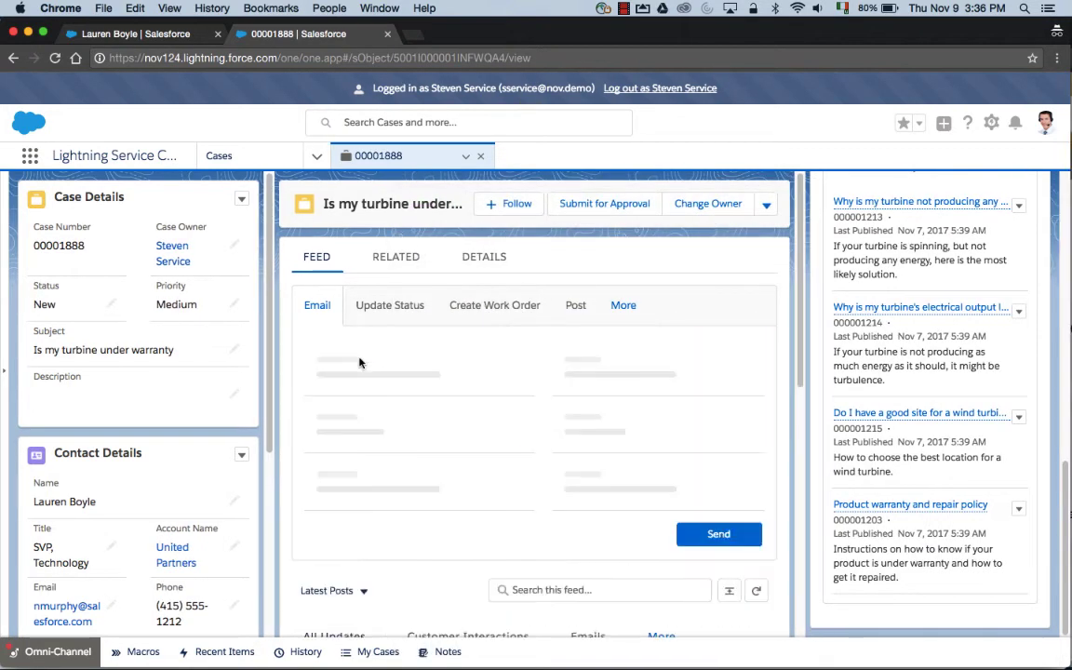
scroll(478, 498, down, 1)
scroll(478, 498, up, 1)
click(372, 447)
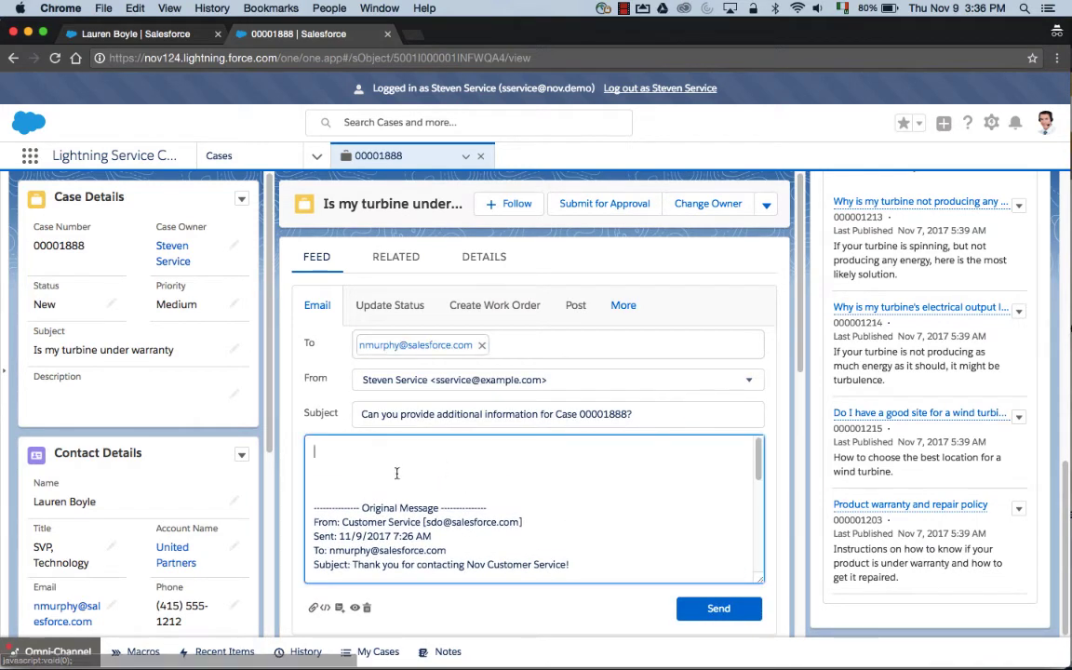
text(Question: How long will it take to have my unit repaired? Answer: Repair takes 3-5 business days after the unit has been received. Standard shipping is ground shipping and if you choose to expedite with 1 day shipping there is an additional fee.  Question: What will it cost to have my unit repaired? Answer: An estimate will be provided within 24 hours after you submit your repair request form. If your unit is still under warranty then the cost to you is $0.  Question: How do I know if my unit is under warranty? Answer: If you the purchase date is less than 1 year ago then your unit is under warranty.)
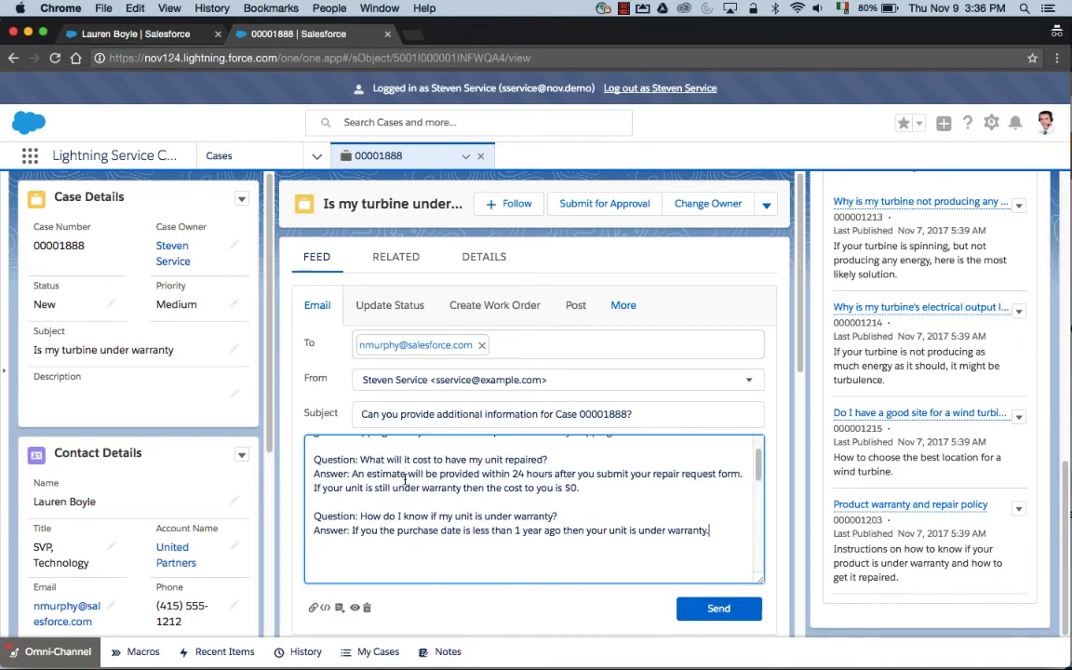
scroll(406, 482, up, 2)
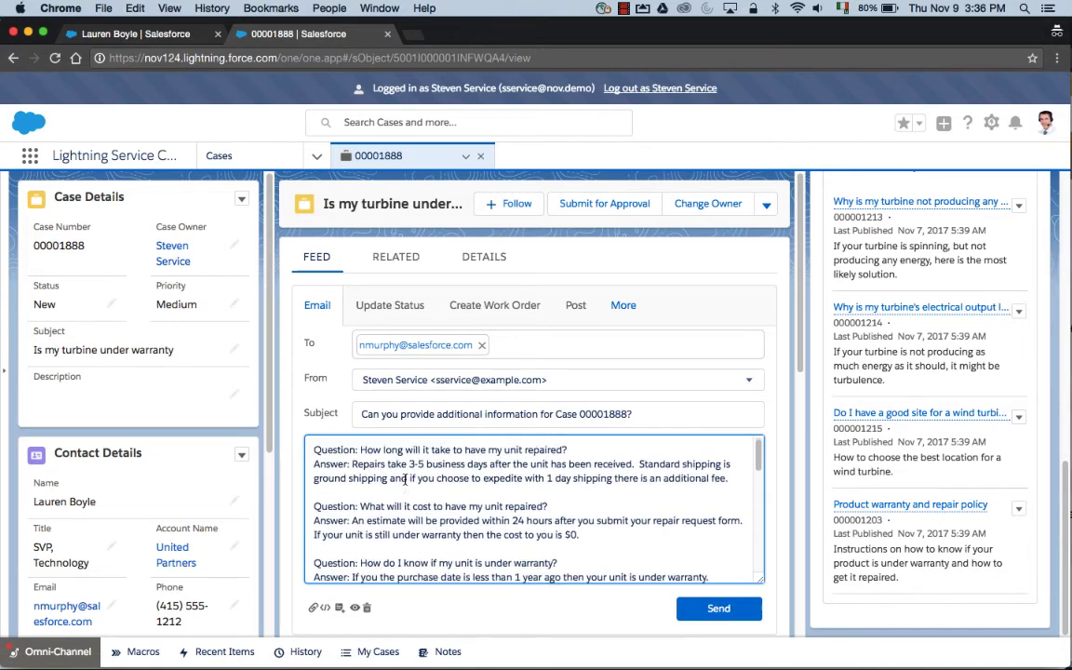
click(718, 610)
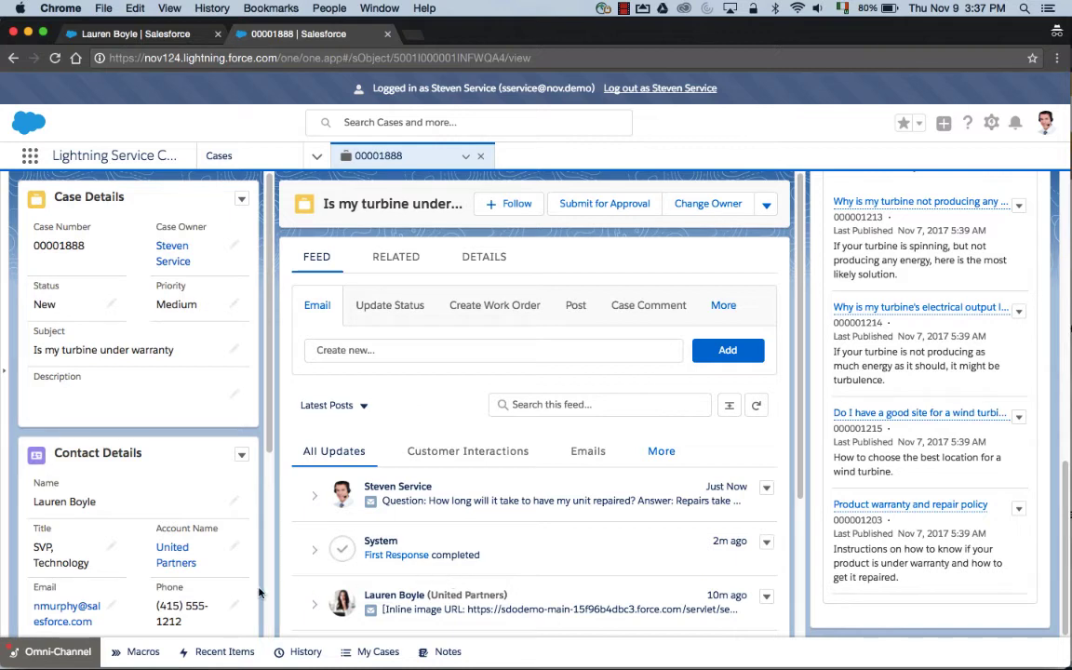
Run the 'Update Case Status to Closed' macro on case 00001888
click(127, 653)
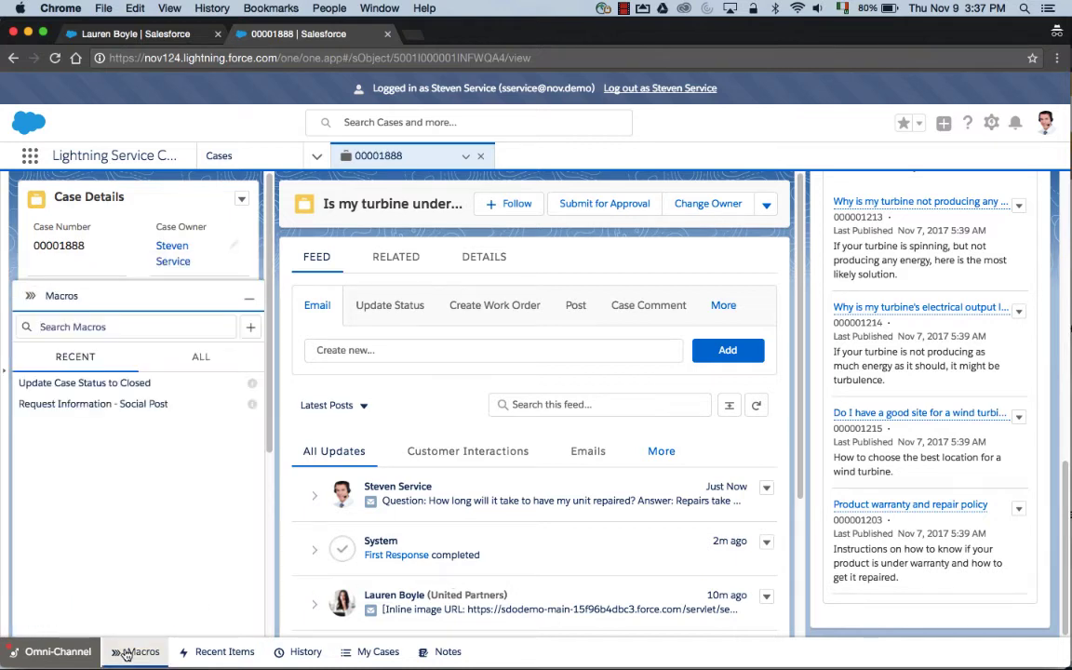
click(139, 386)
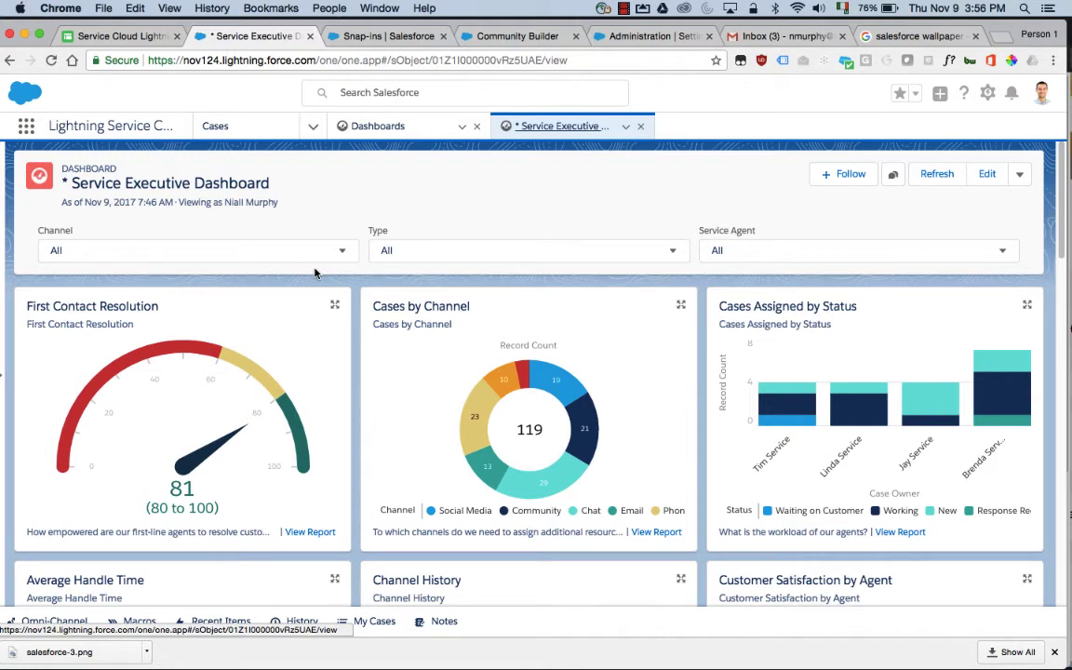
Expand the Cases Assigned by Status chart on the Service Executive Dashboard
scroll(314, 272, down, 2)
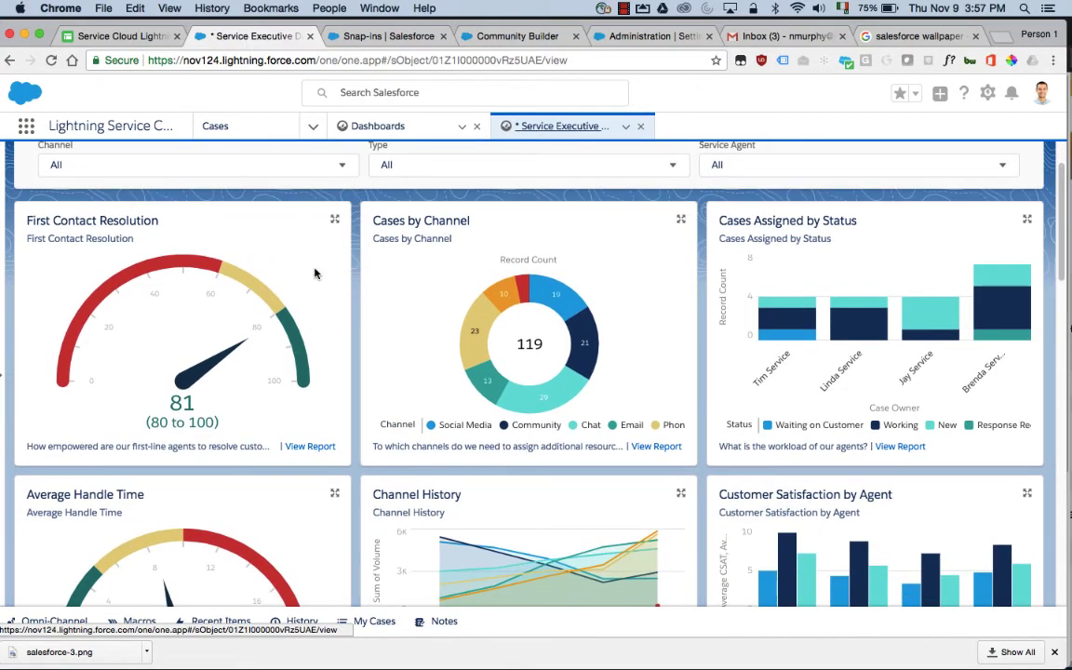
scroll(314, 272, down, 1)
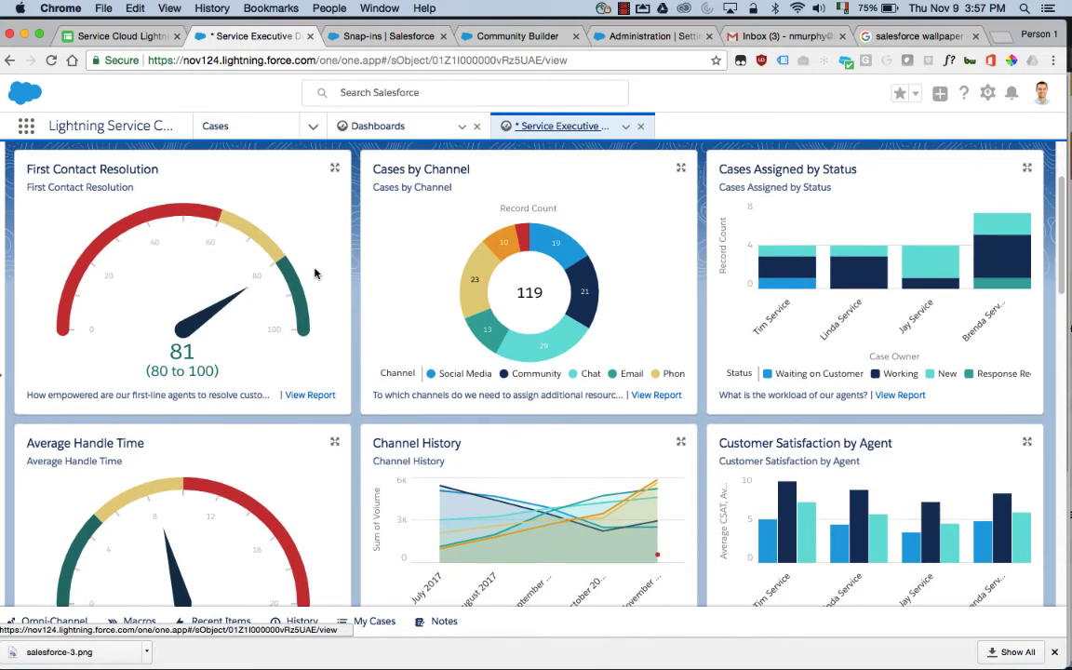
click(1027, 171)
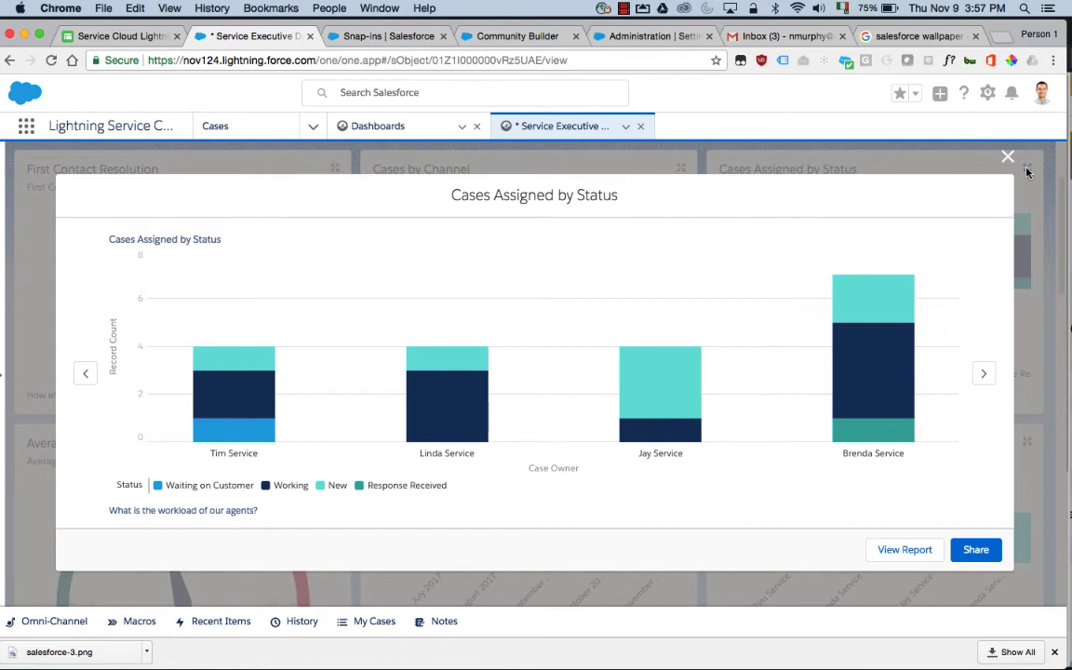
Share the Cases Assigned by Status snapshot with the Support Management Team group
click(973, 549)
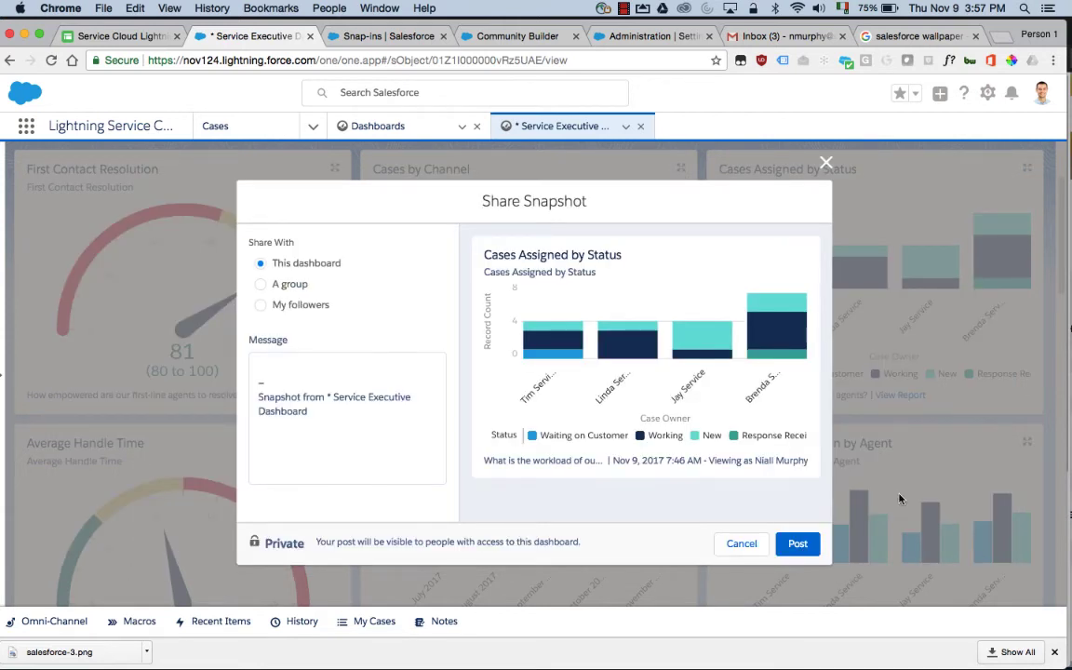
click(264, 284)
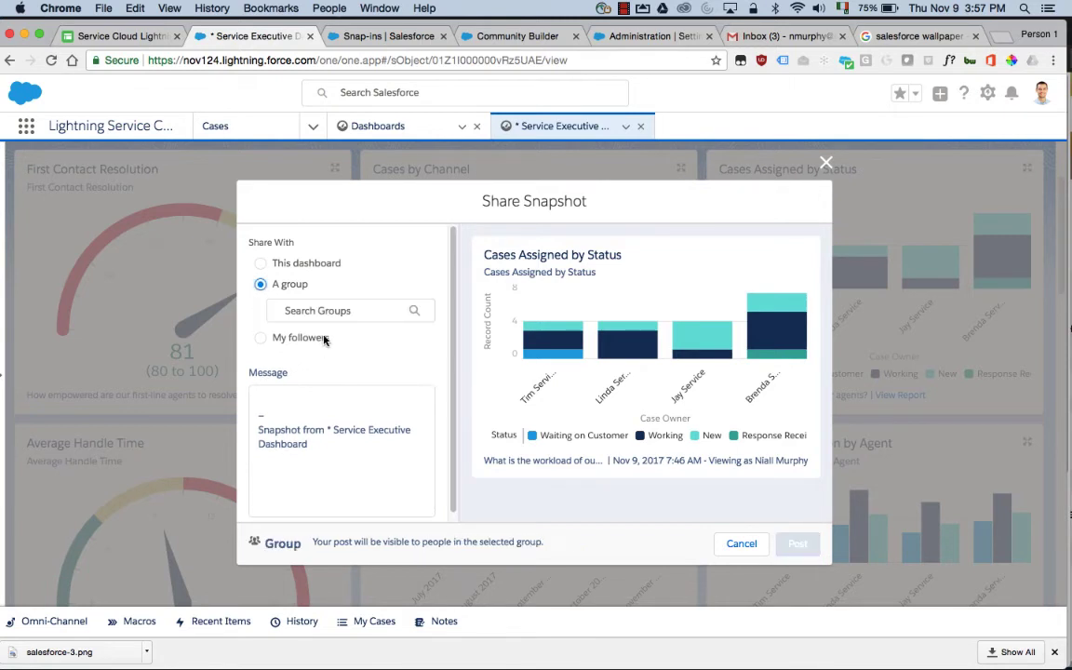
click(343, 311)
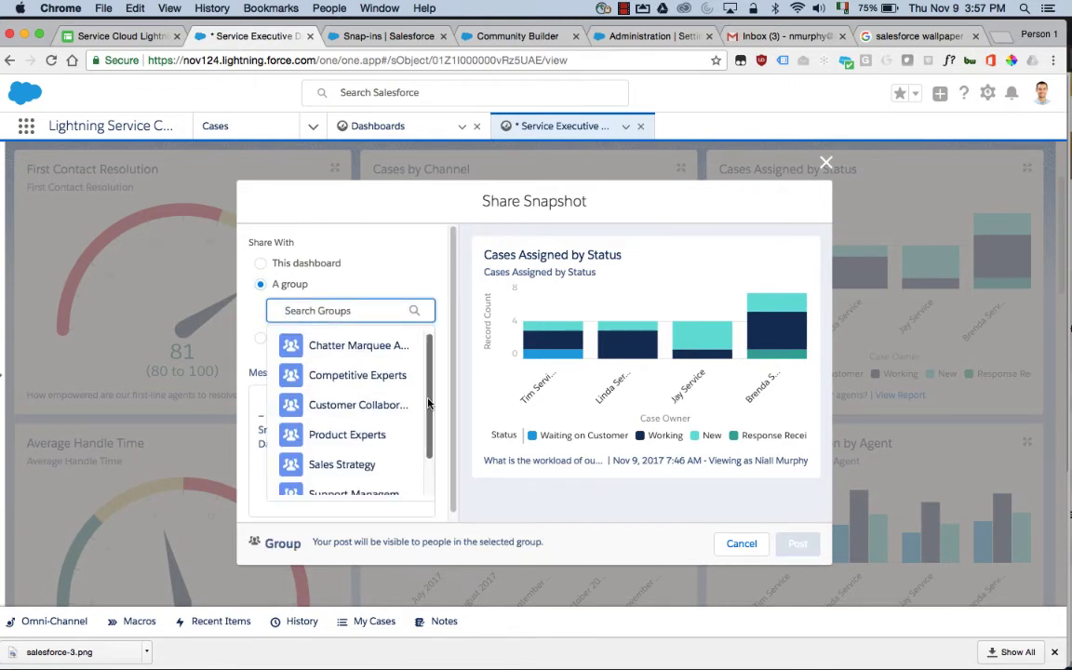
scroll(410, 465, down, 2)
click(390, 453)
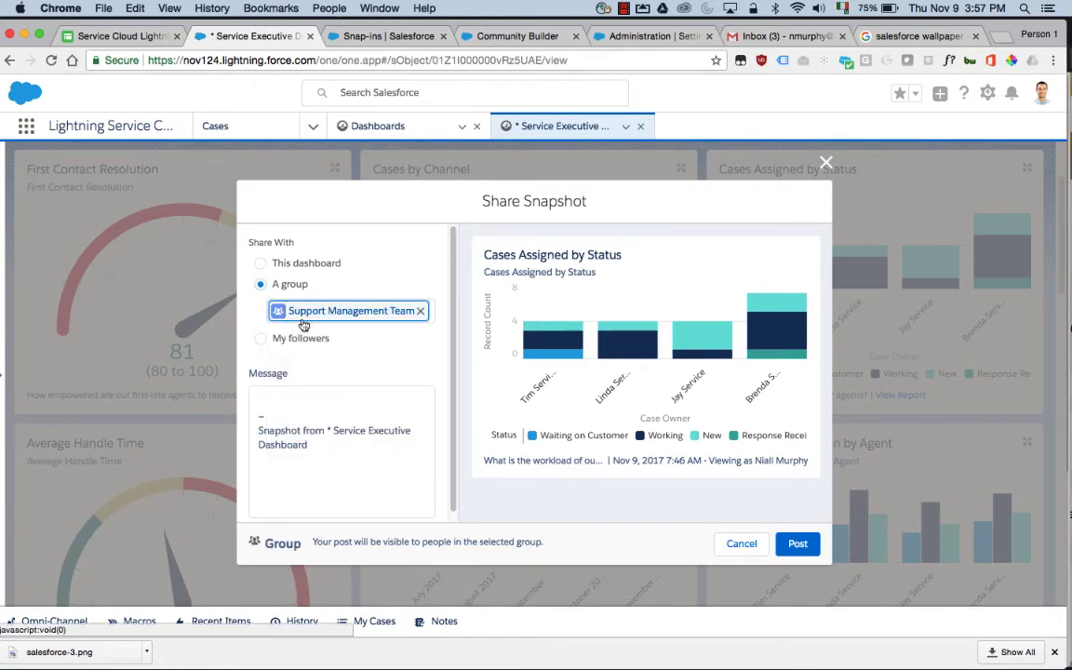
Post it with the message 'Please try and reduce backlog - thanks'
click(302, 394)
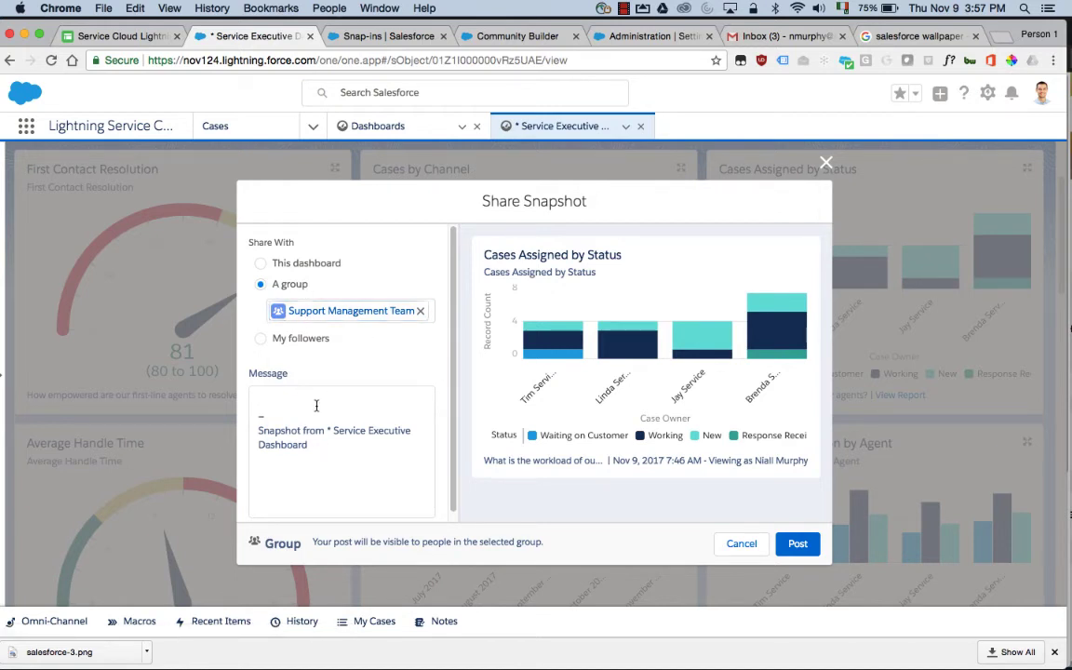
text(Please try and reduce backlog 0)
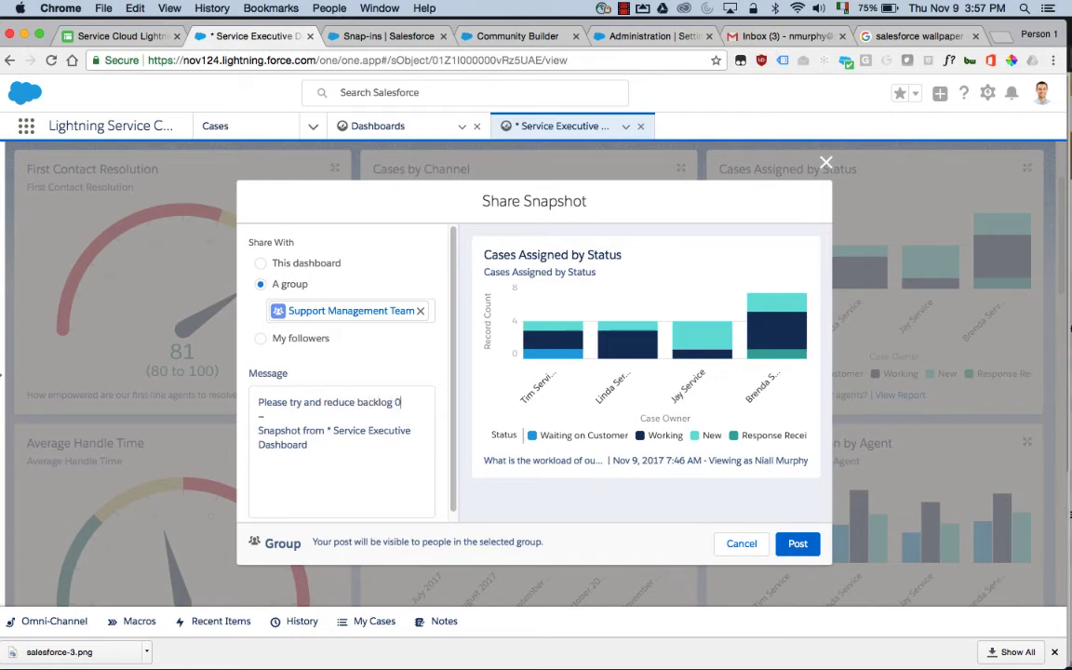
key(BackSpace)
text(- thanks)
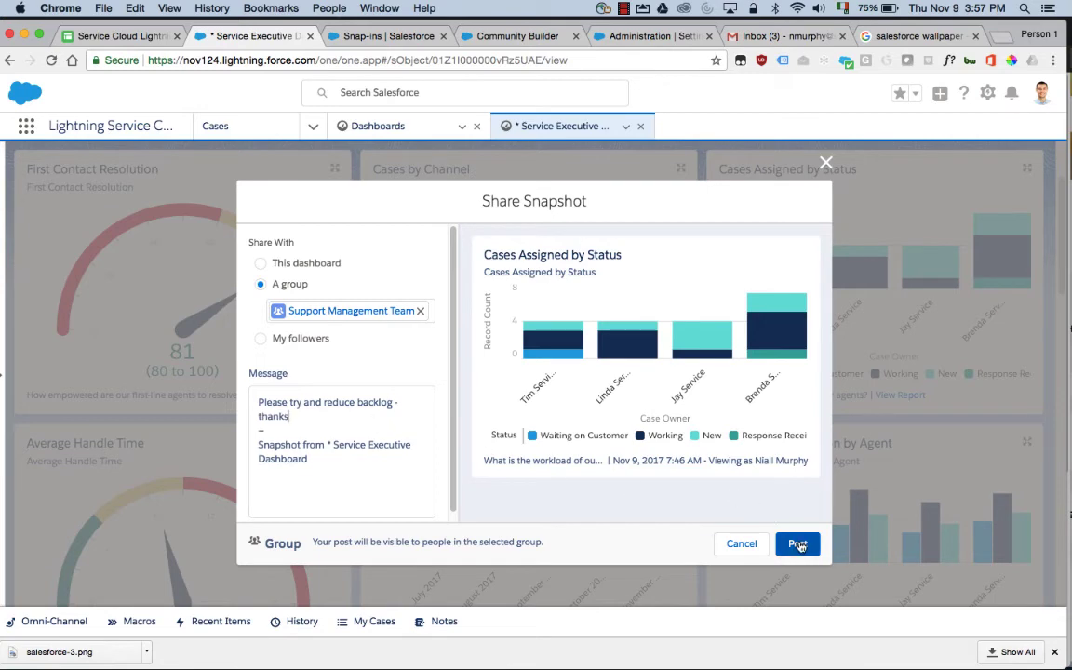
click(797, 544)
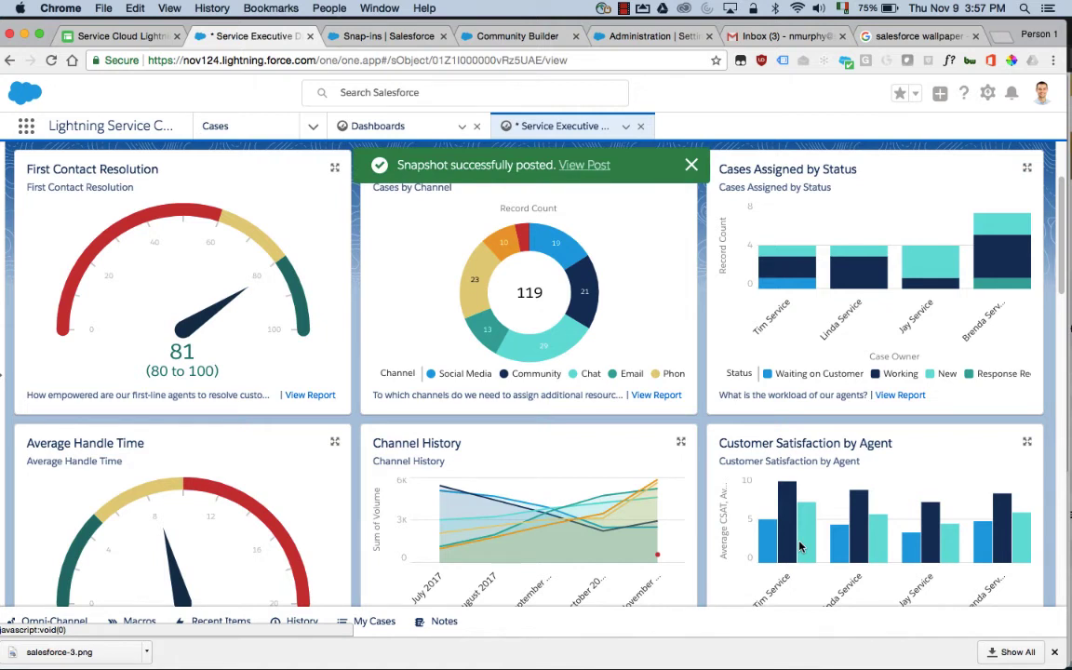
Switch the Cases navigation to the Omni Supervisor Dashboard to view every agent's status and capacity
click(314, 127)
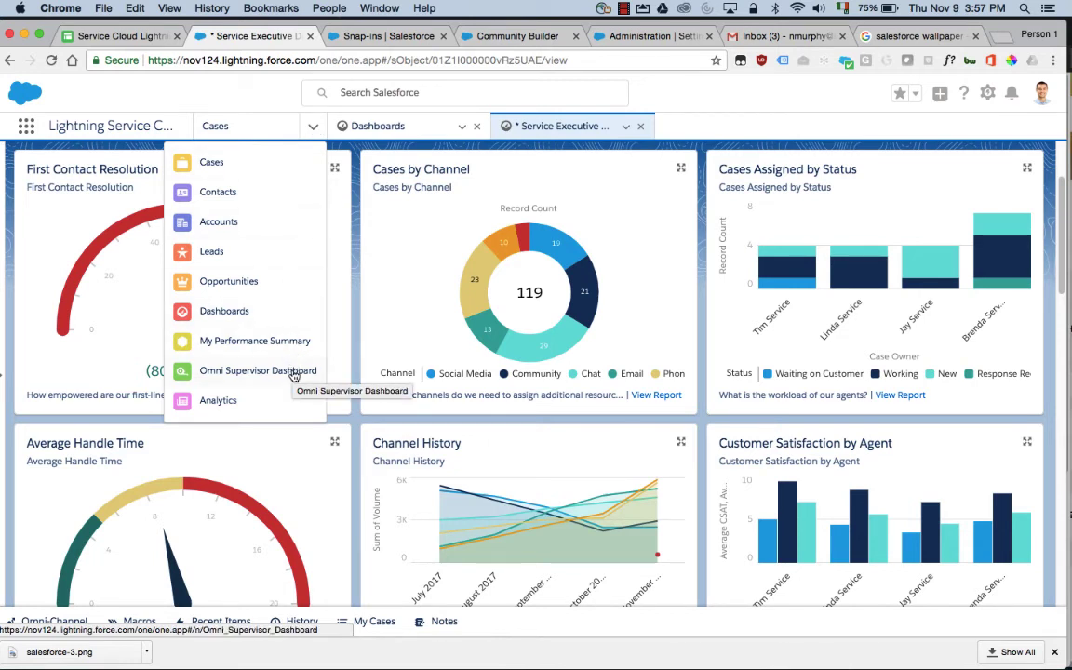
click(294, 372)
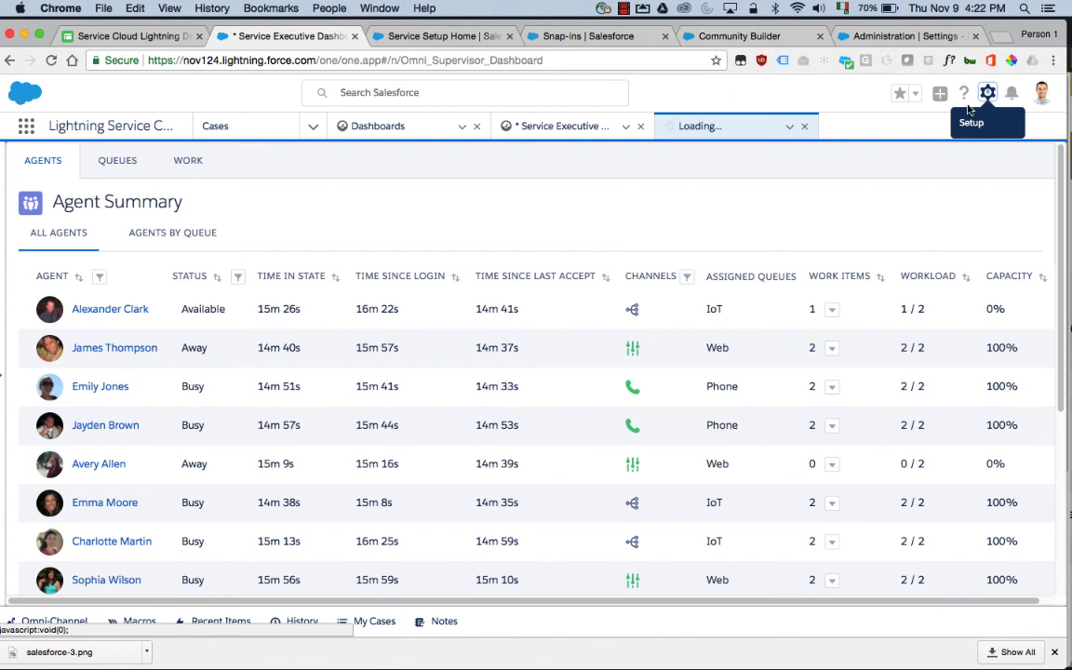
Go to Service Setup Home and review today's cases: 2 created, 1 closed
click(986, 98)
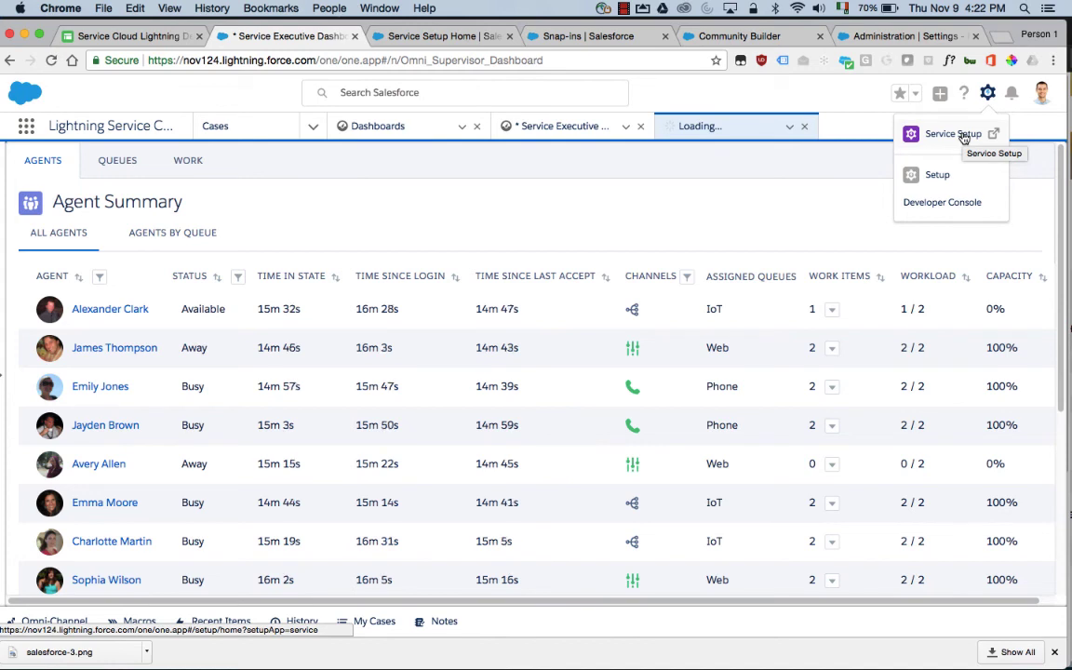
click(964, 137)
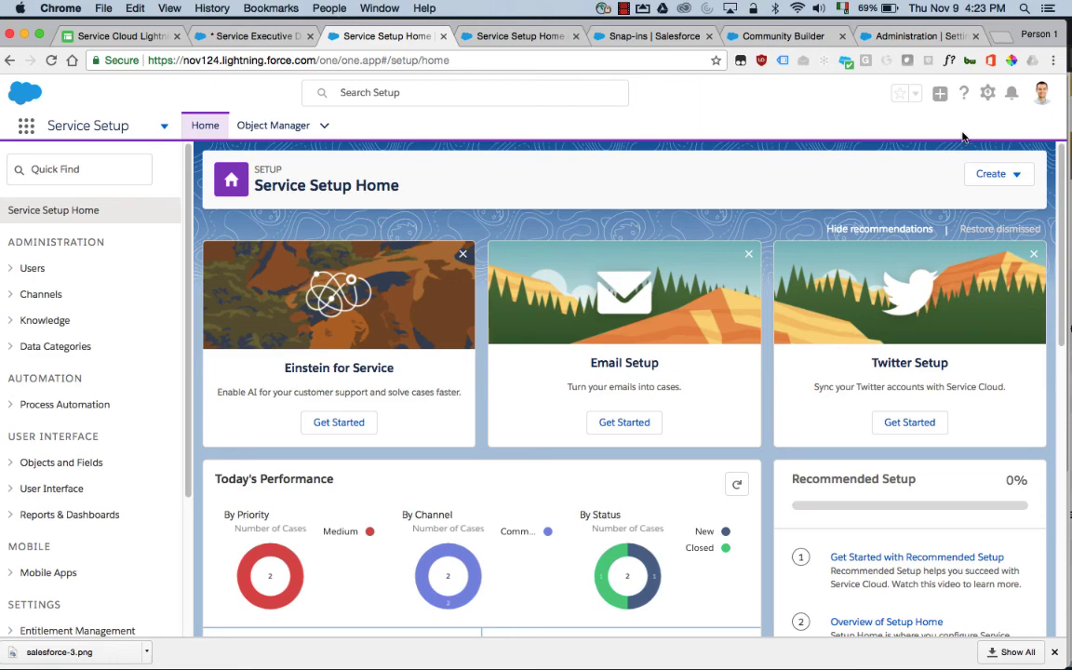
scroll(845, 263, down, 3)
scroll(845, 263, down, 5)
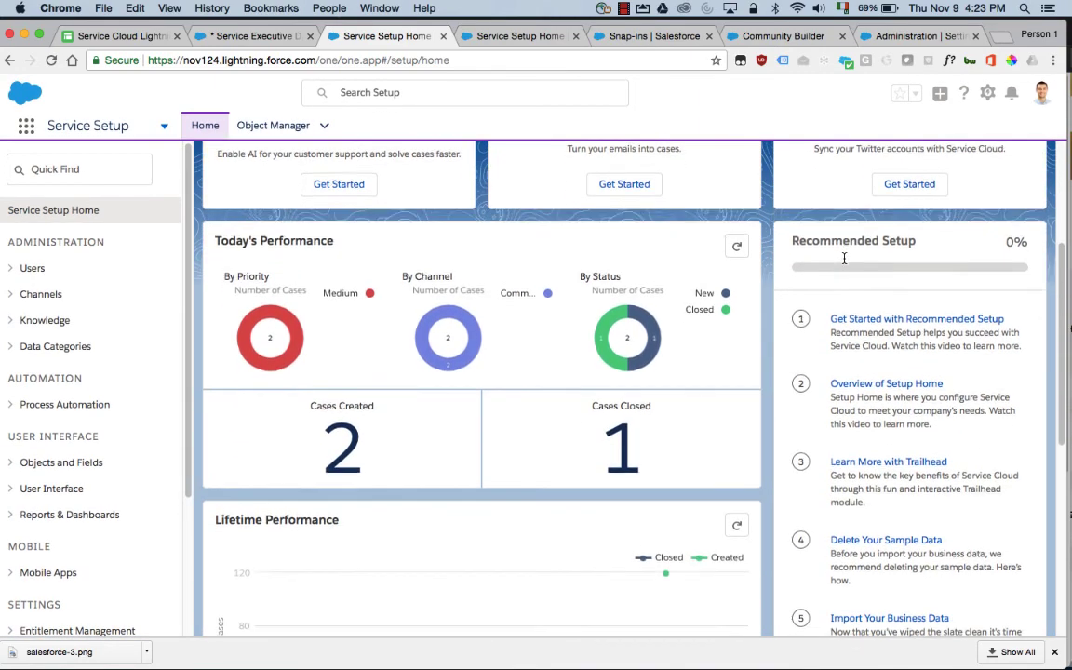
scroll(845, 263, down, 2)
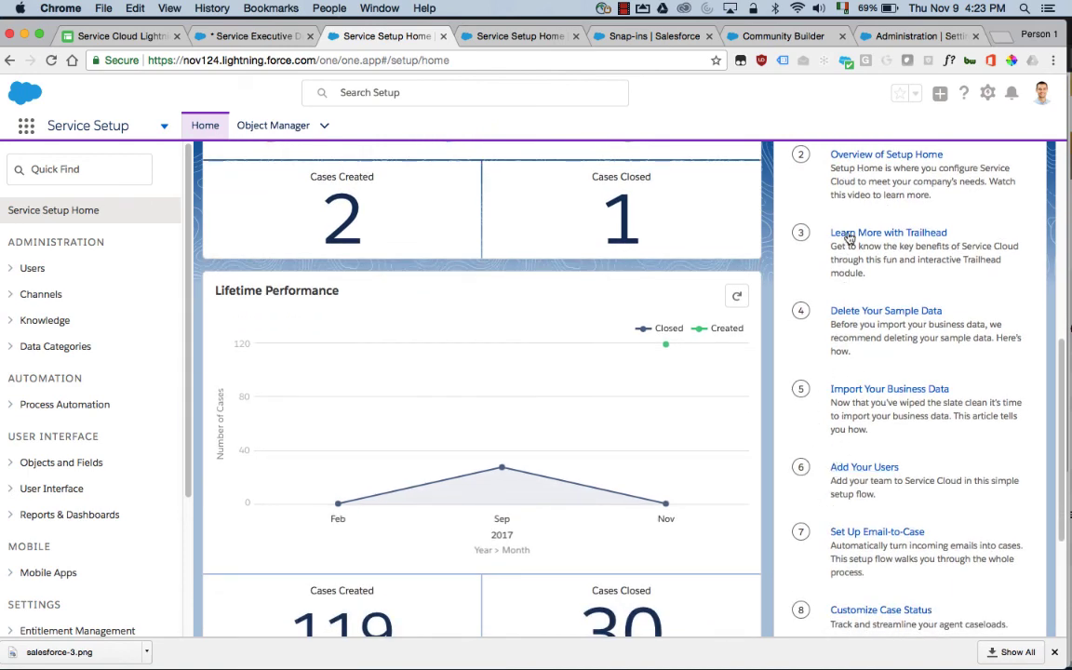
scroll(840, 174, up, 1)
scroll(841, 174, up, 4)
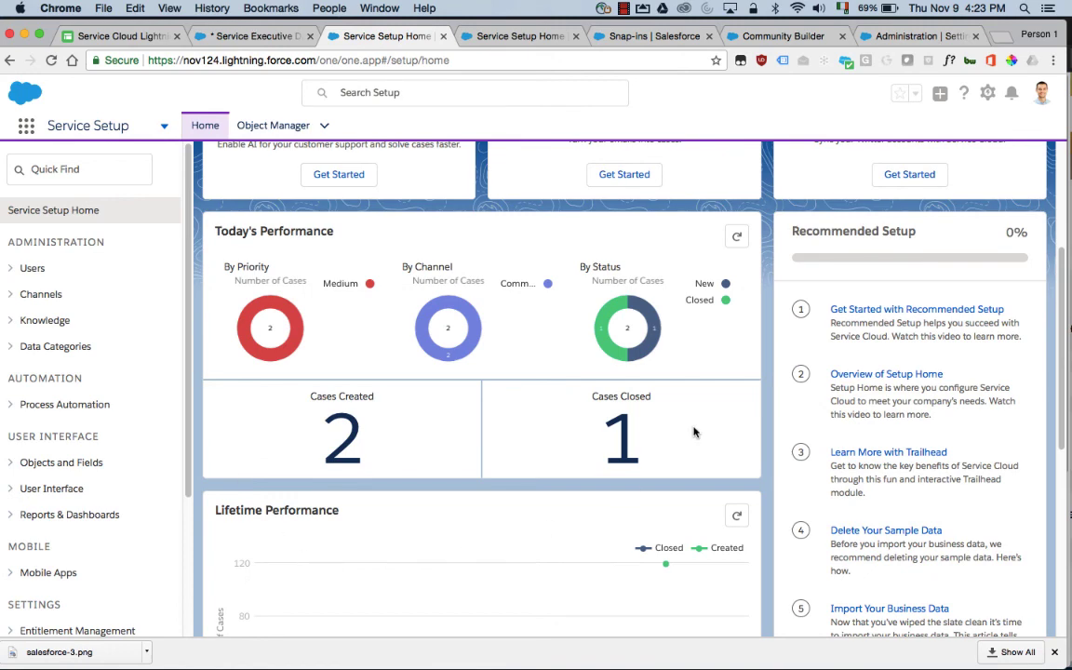
scroll(704, 410, up, 5)
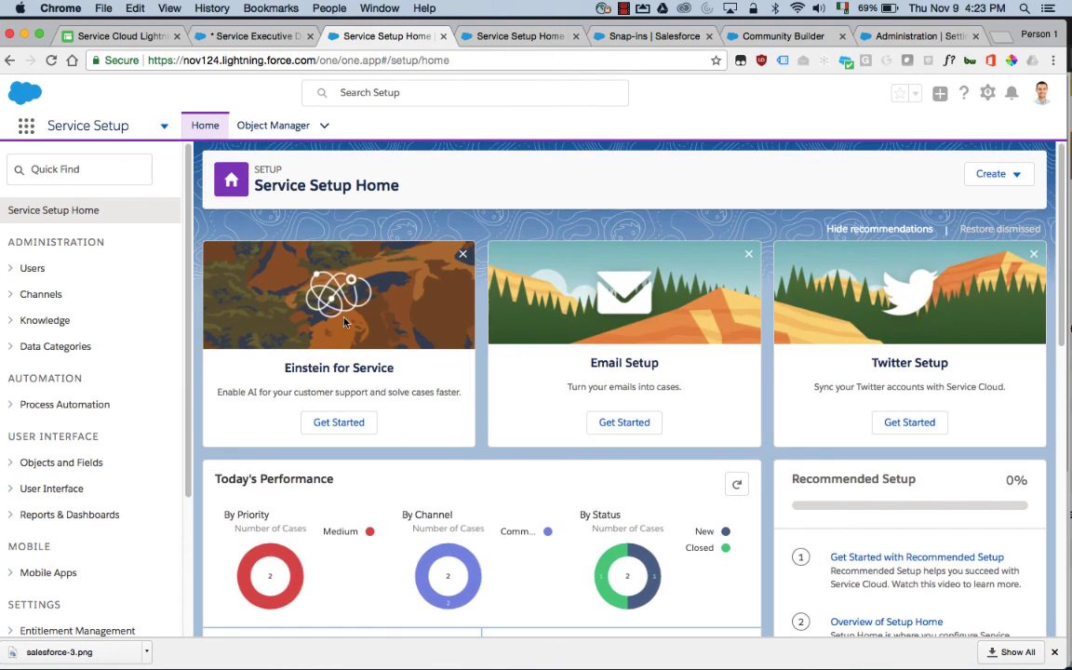
Start adding an Email-to-Case address with Gmail as the email provider
click(623, 423)
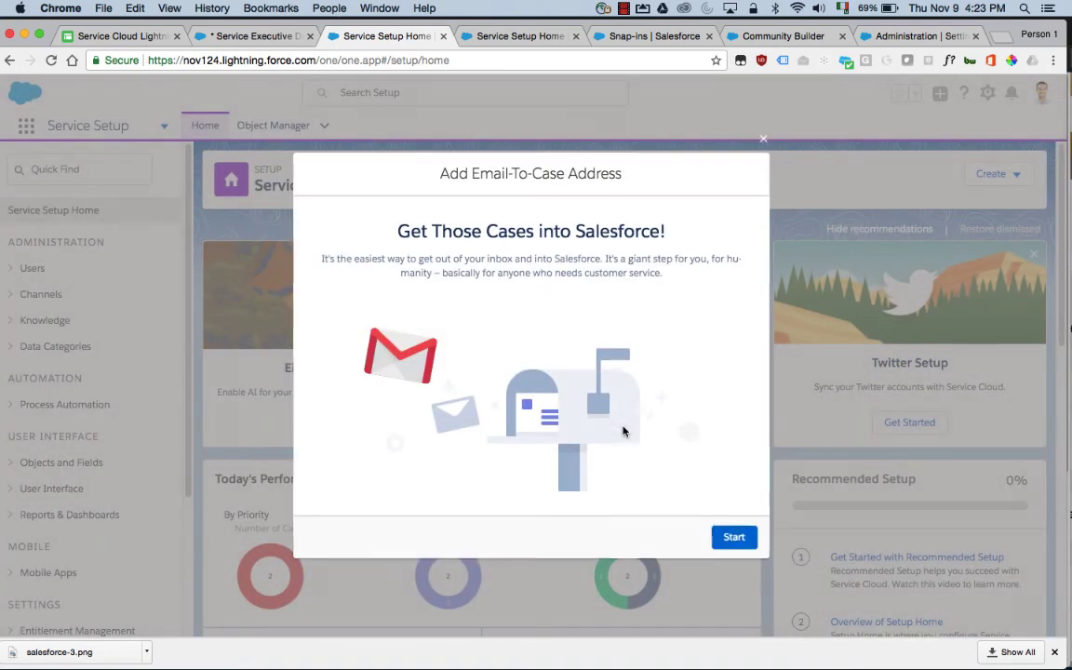
click(735, 537)
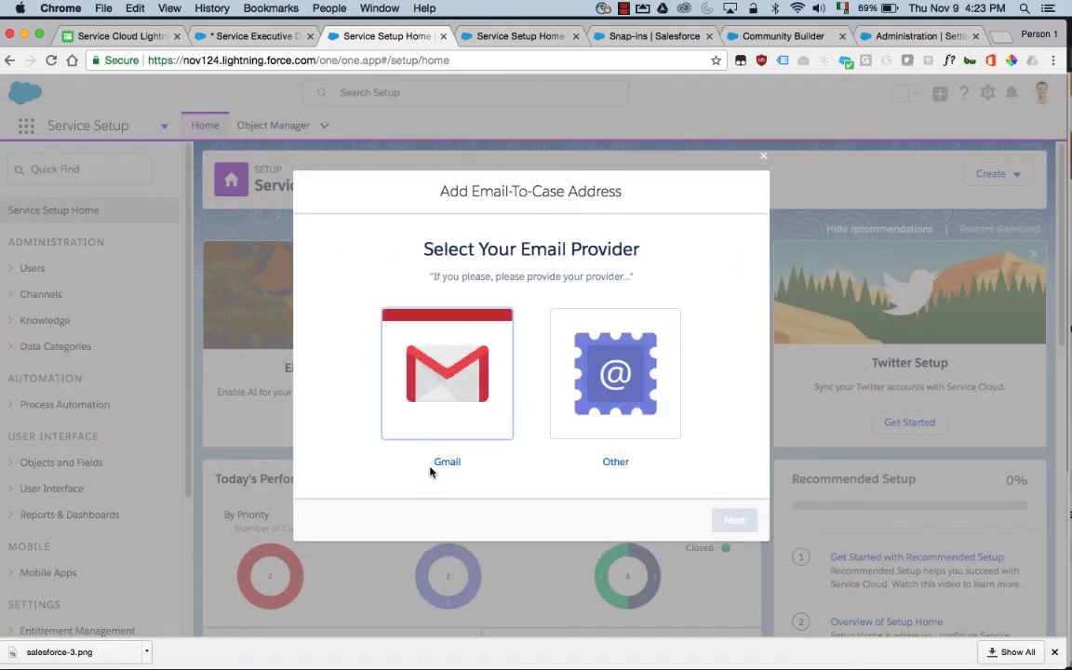
click(434, 469)
click(747, 523)
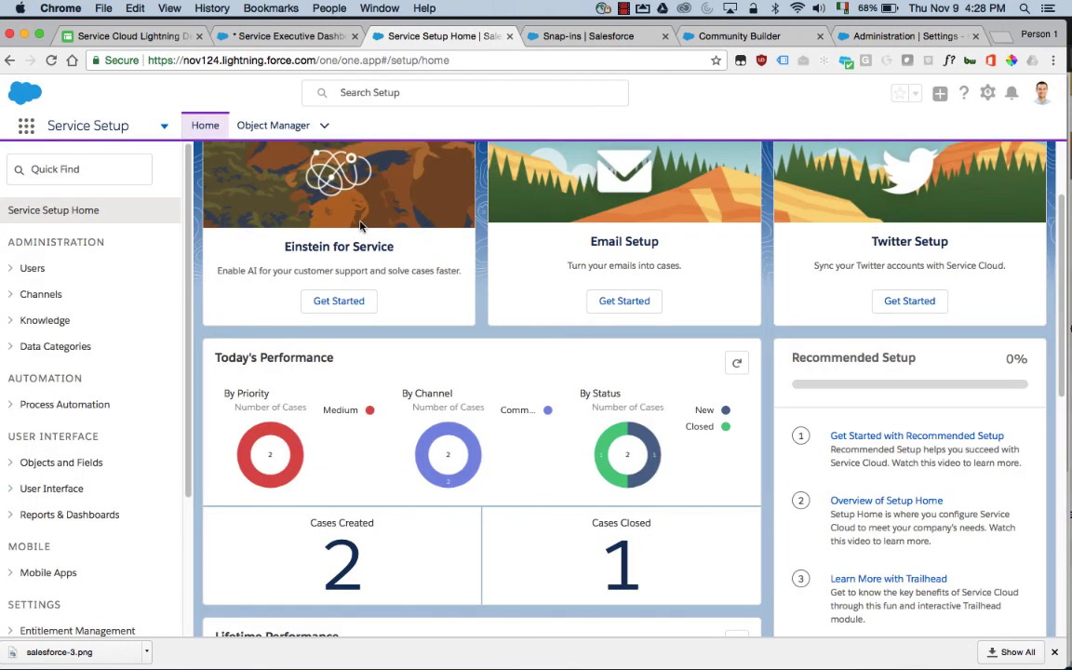
click(326, 59)
text(salesforc)
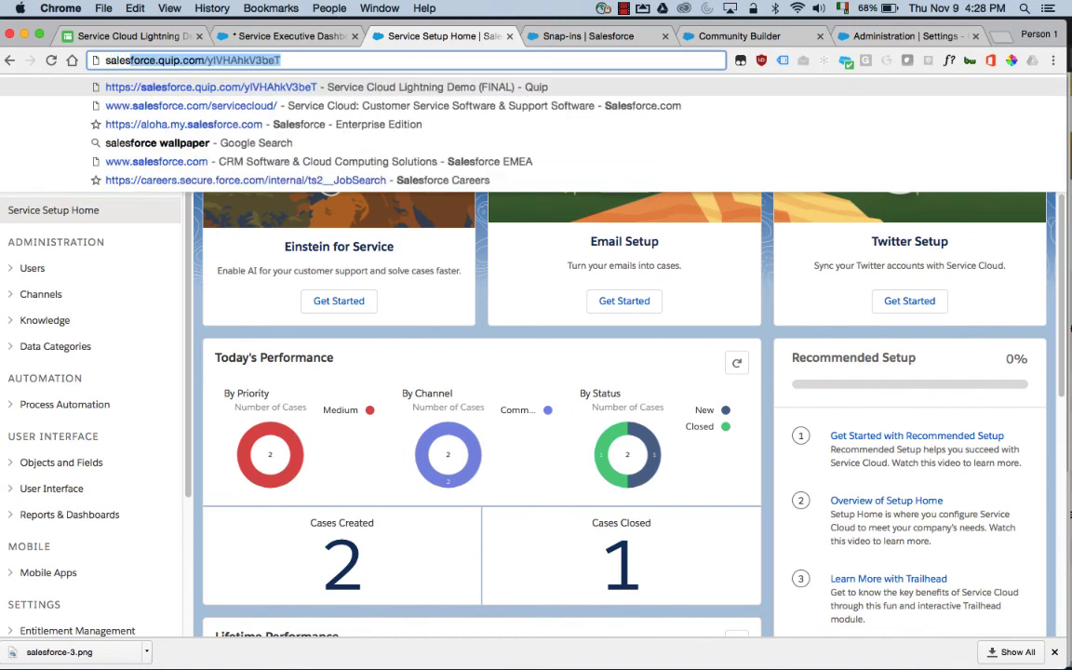
text(e.com)
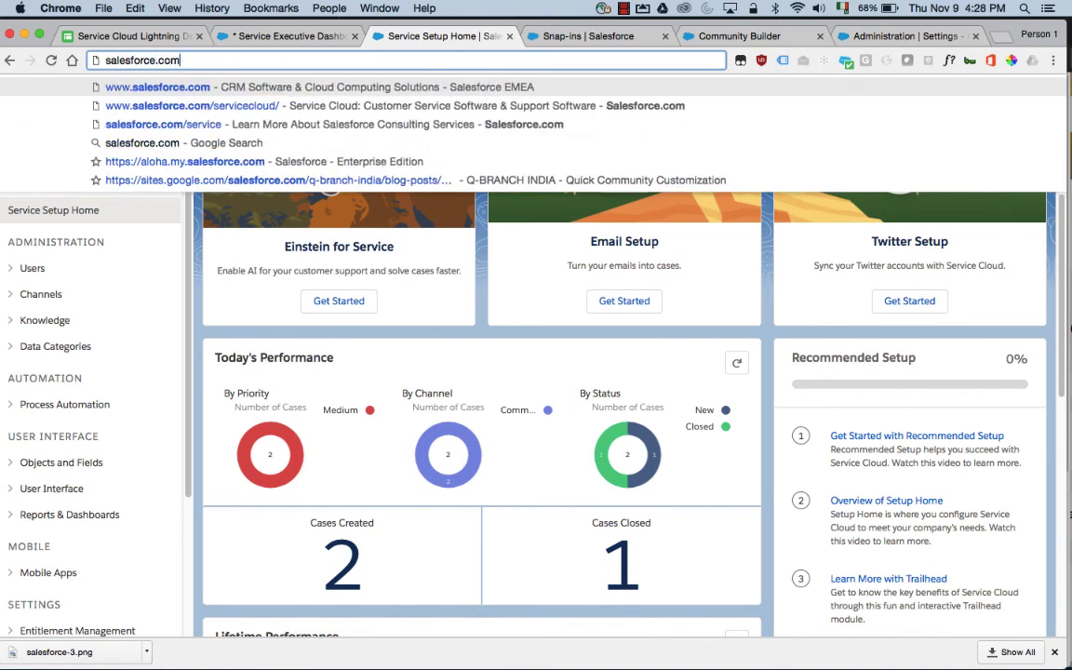
key(Down)
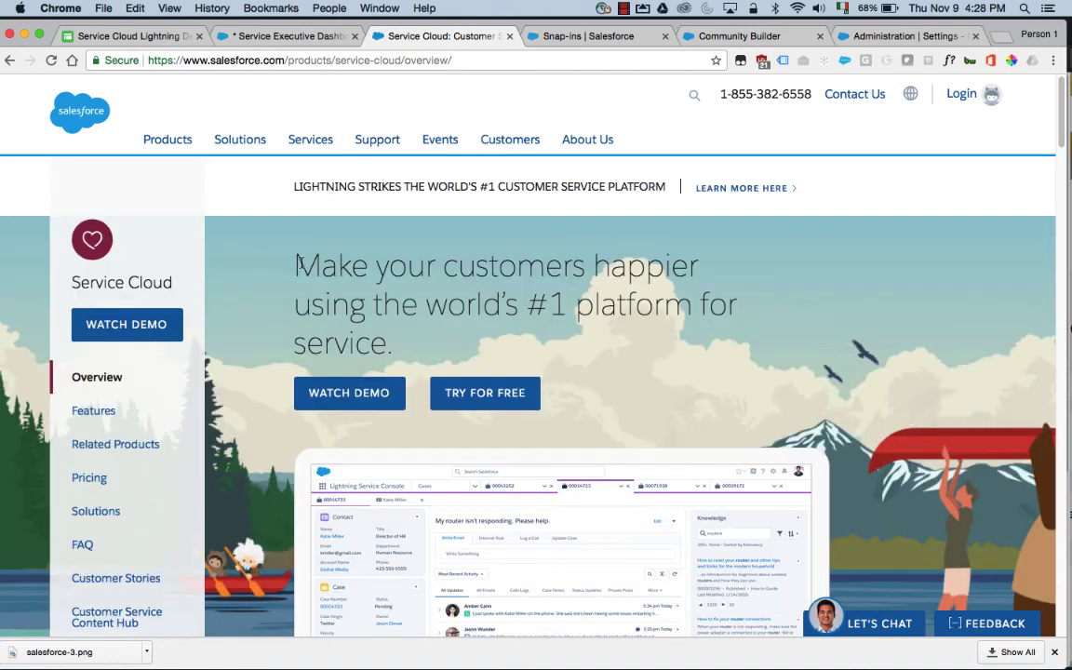
scroll(301, 263, down, 3)
scroll(301, 265, down, 2)
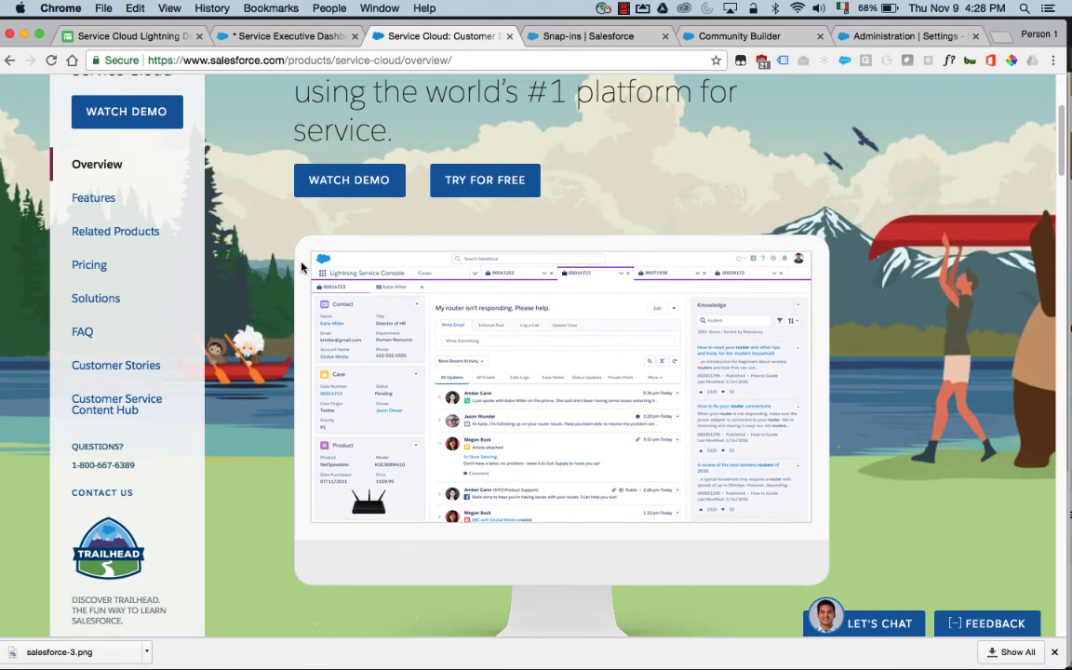